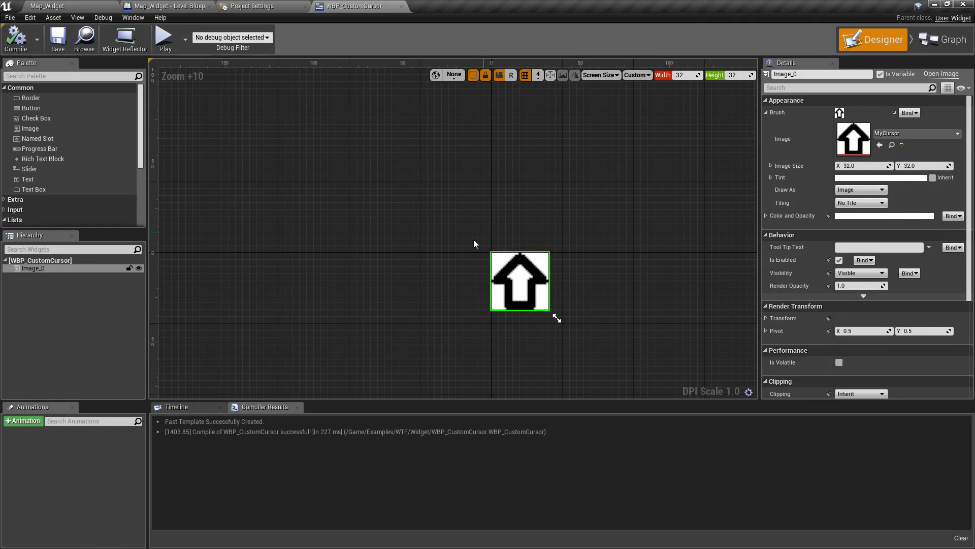
- Test the custom cursor over the grey button in a game preview, then close it
left_click(164, 38)
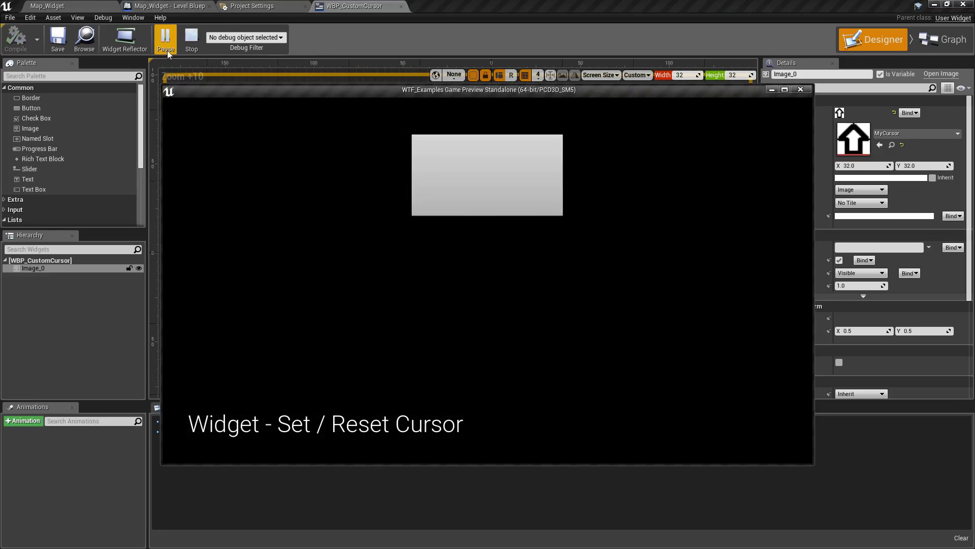
left_click(425, 206)
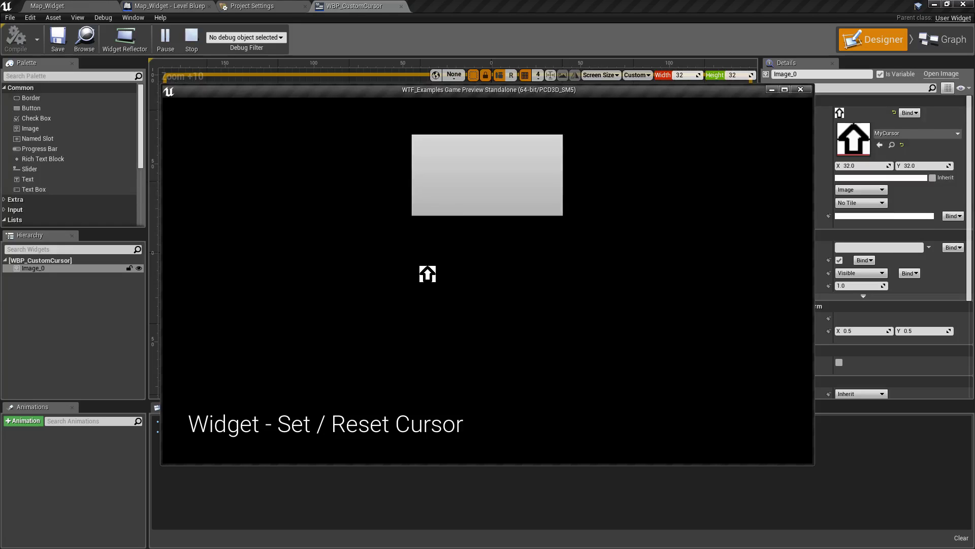
key("Escape")
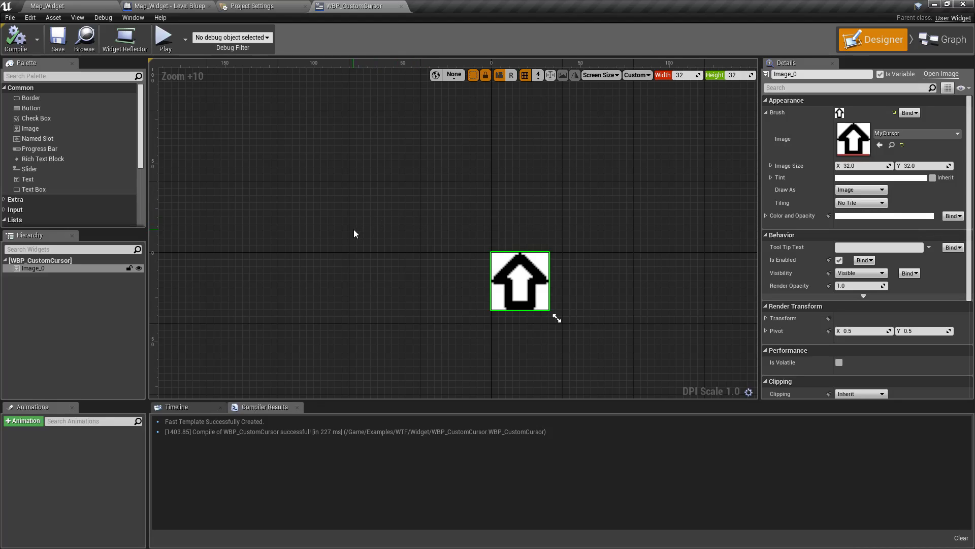
- Show the Project Settings User Interface page with Default mapped to WBP_CustomCursor
left_click(241, 7)
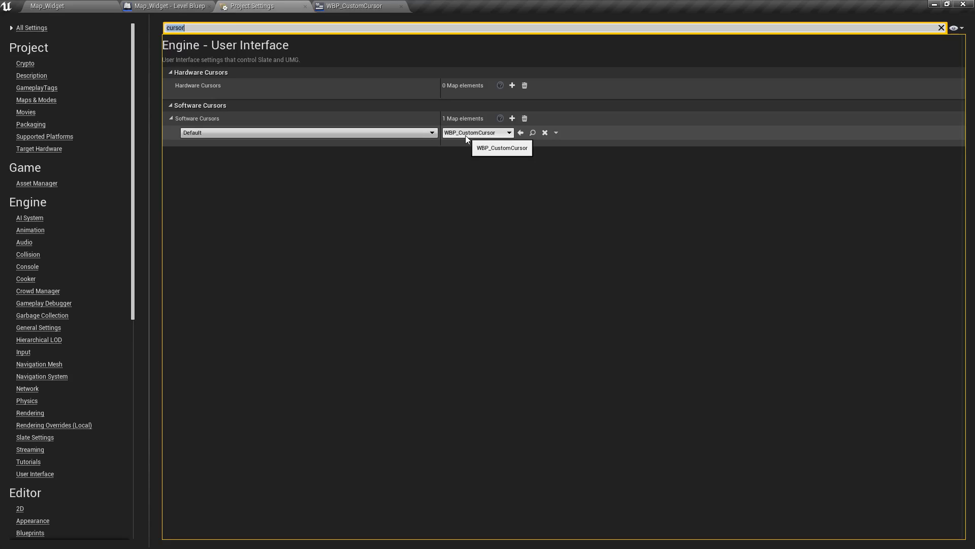
left_click(354, 5)
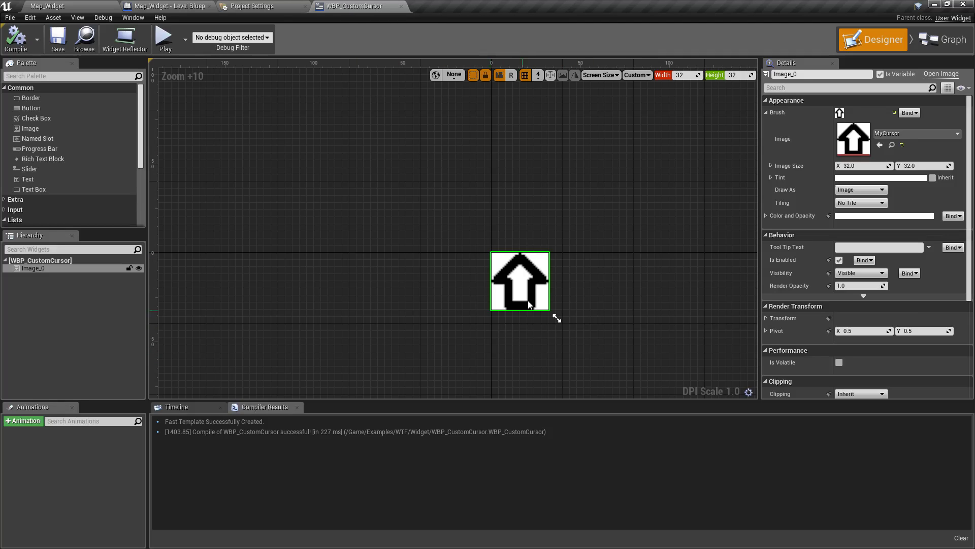
left_click(252, 5)
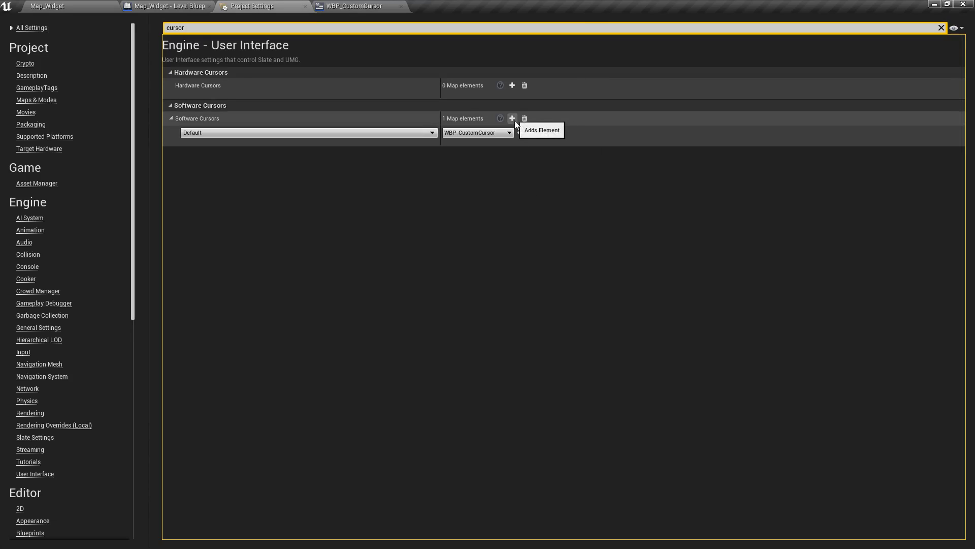
- Clear the Default cursor's widget and delete the existing Software Cursors entry
left_click(544, 132)
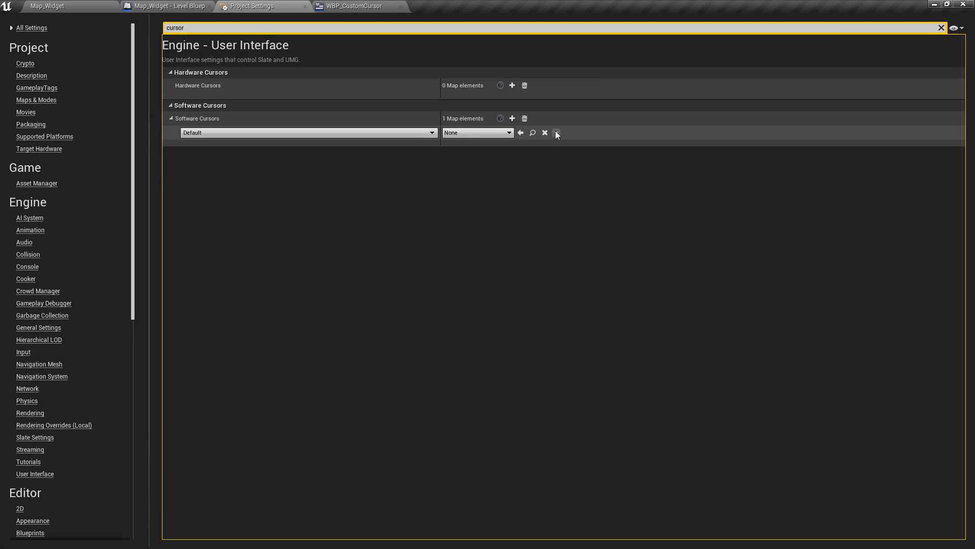
left_click(556, 133)
left_click(565, 141)
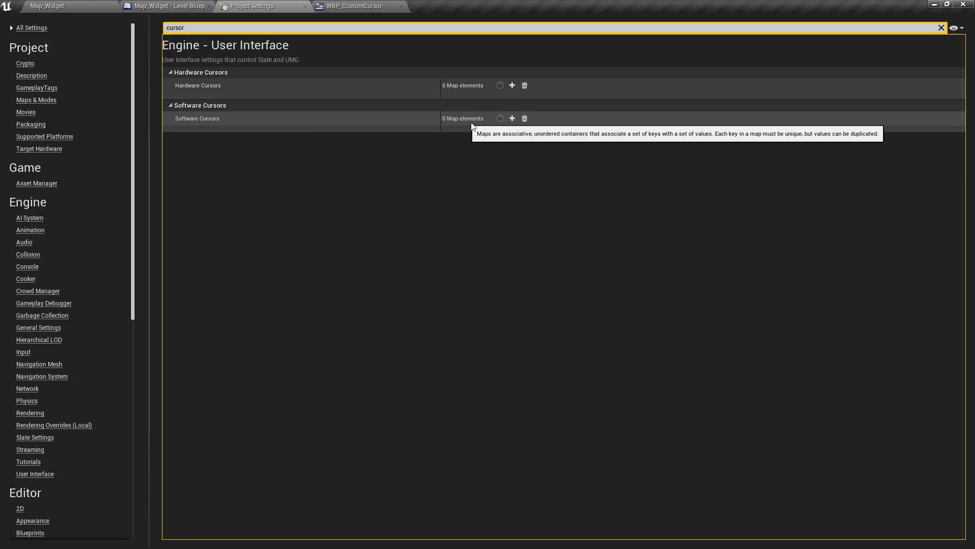
- Add a new software cursor entry mapping Default to WBP_CustomCursor
left_click(512, 119)
left_click(239, 133)
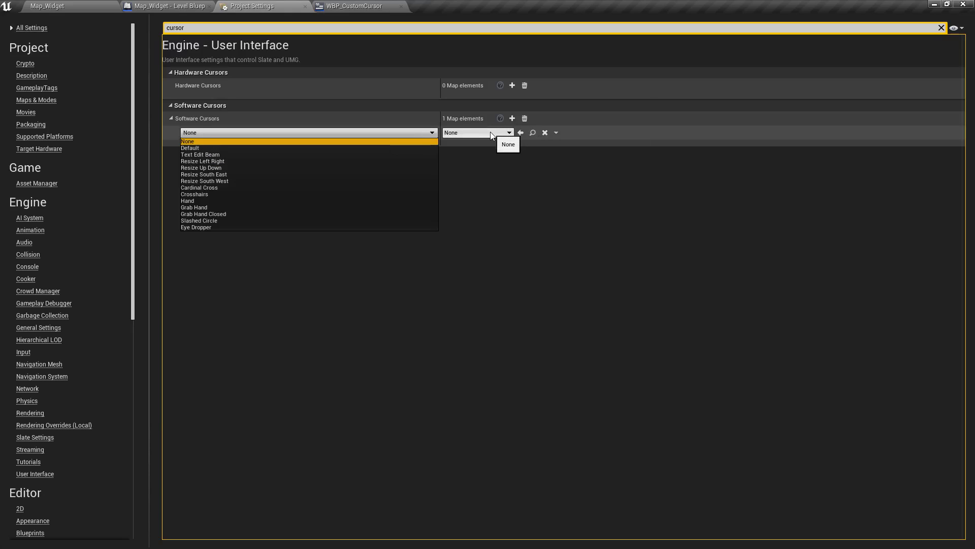
left_click(197, 147)
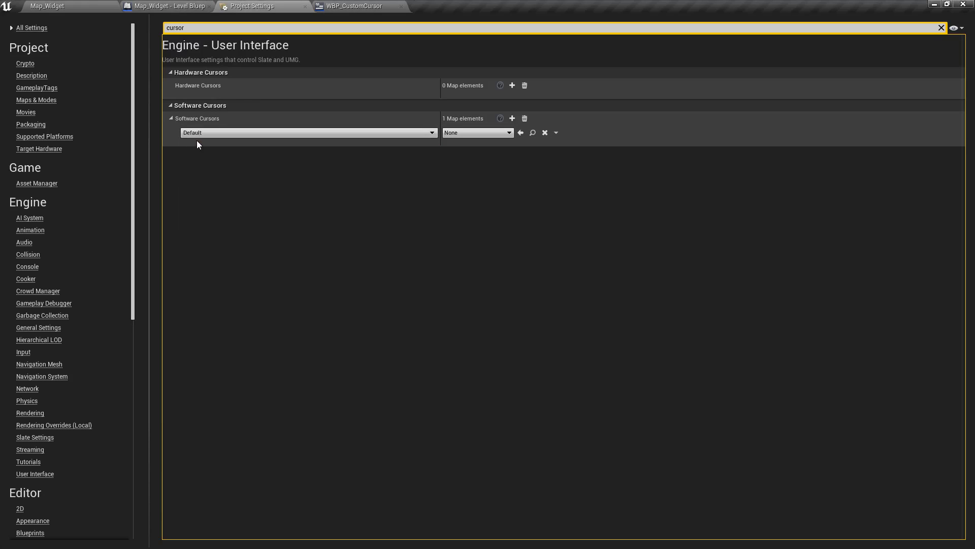
left_click(475, 134)
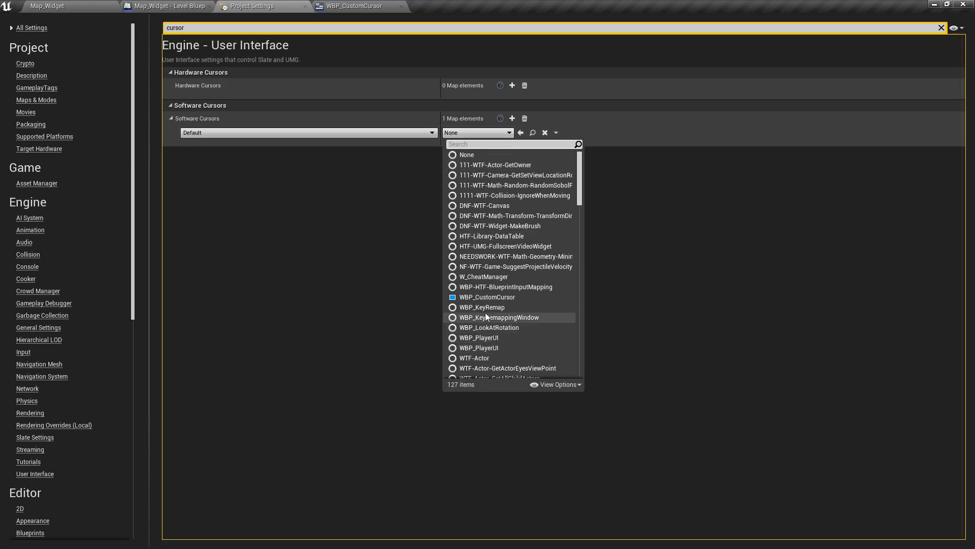
left_click(481, 297)
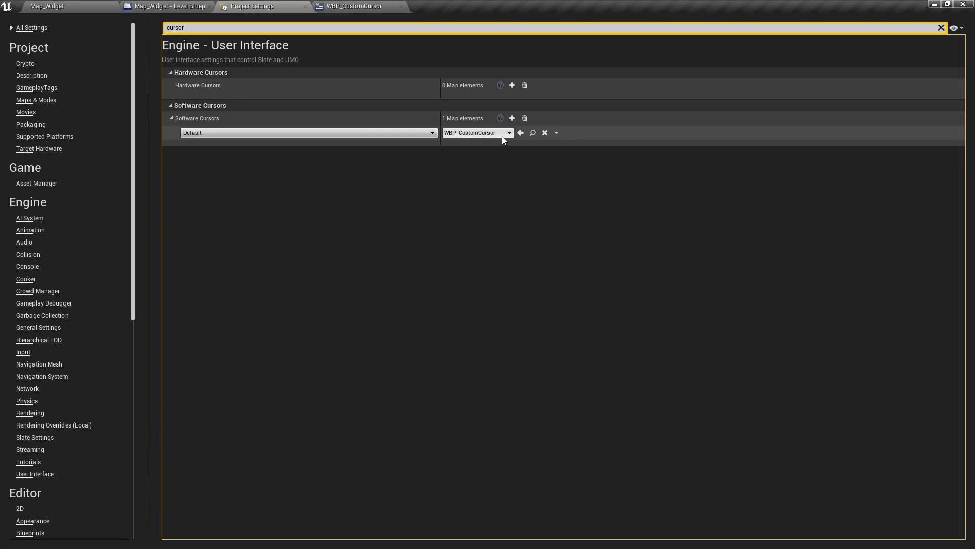
left_click(374, 6)
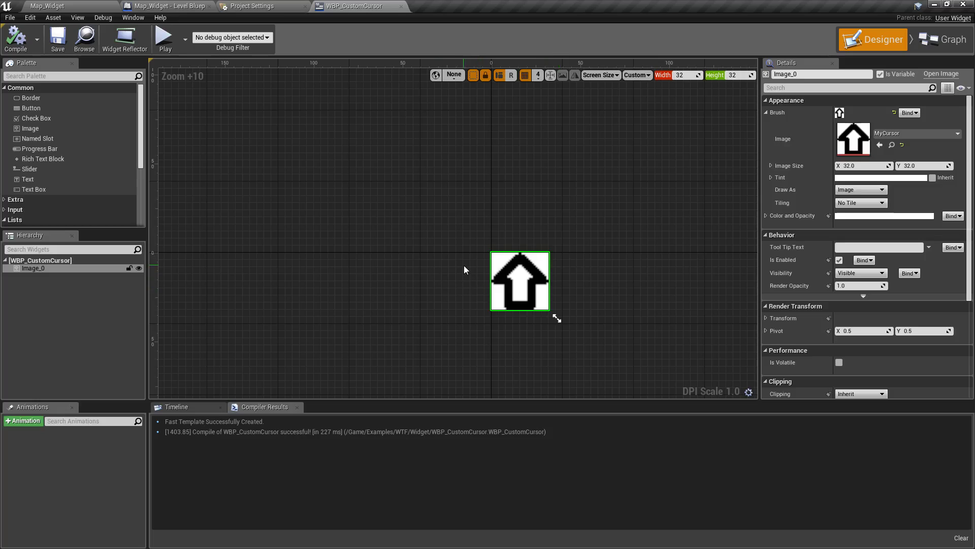
left_click(166, 40)
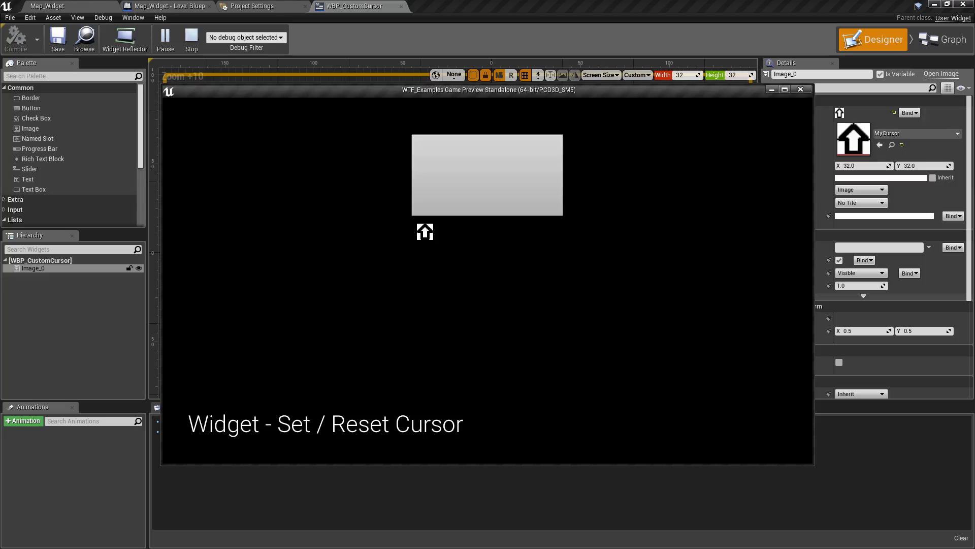
key("Escape")
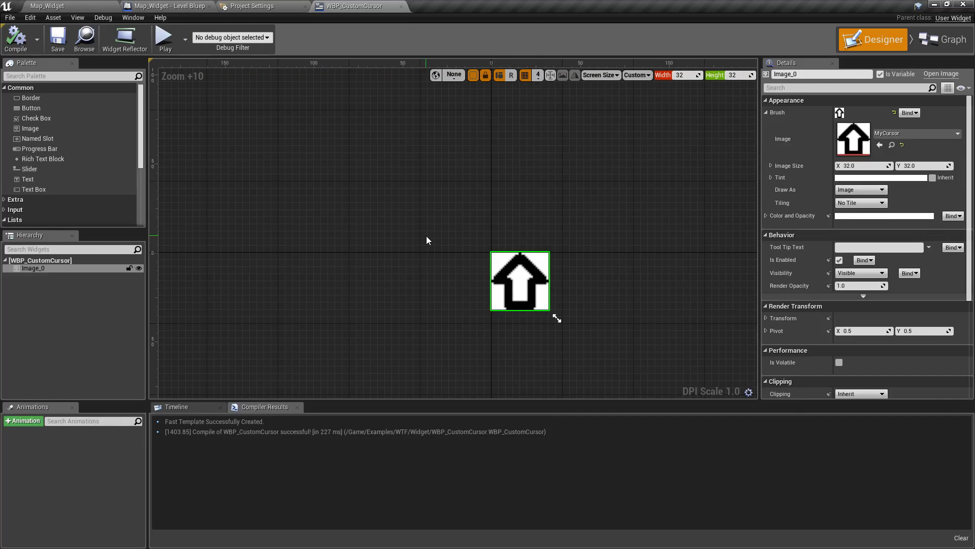
right_click_drag(481, 201, 403, 174)
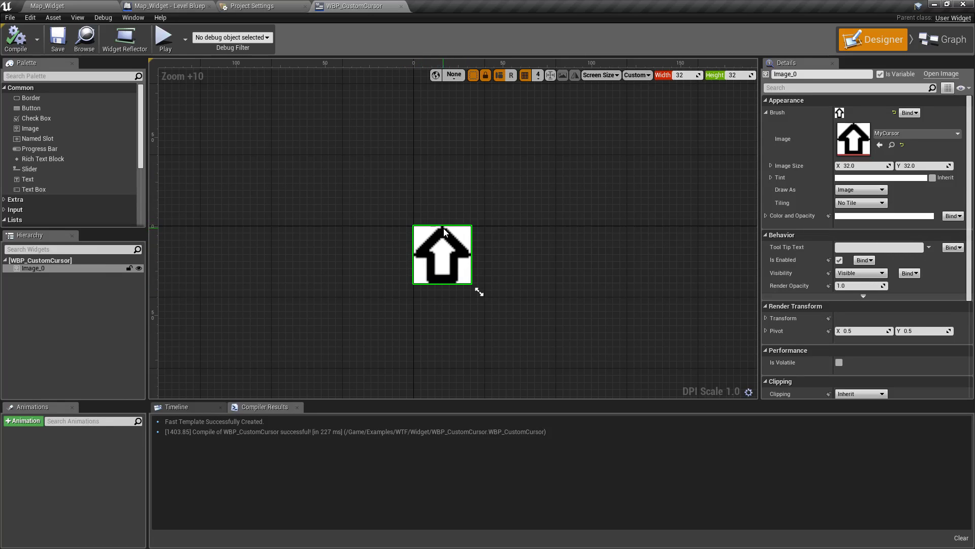
left_click(163, 36)
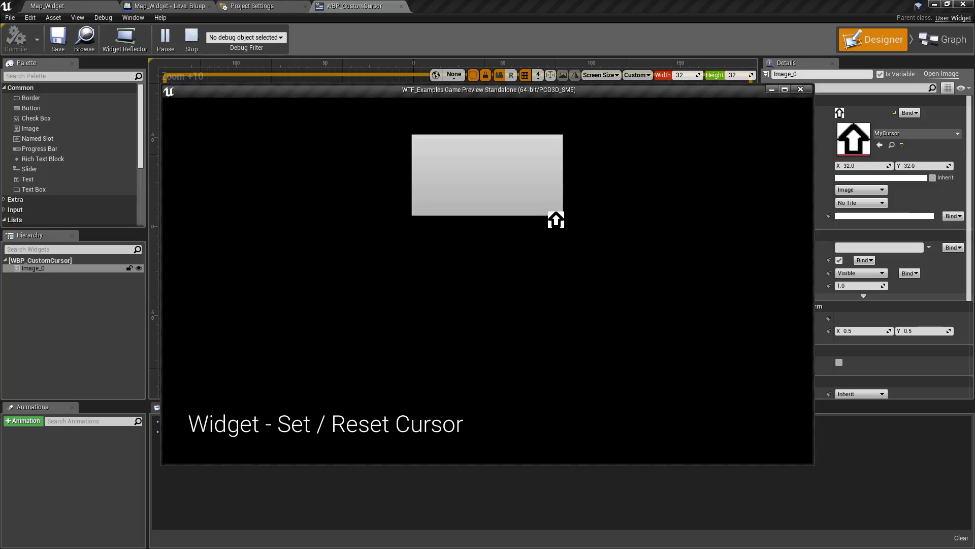
- Wire Event Construct to Set Cursor in WTF-Widget-SetCursor's graph, then compile and save
key("Escape")
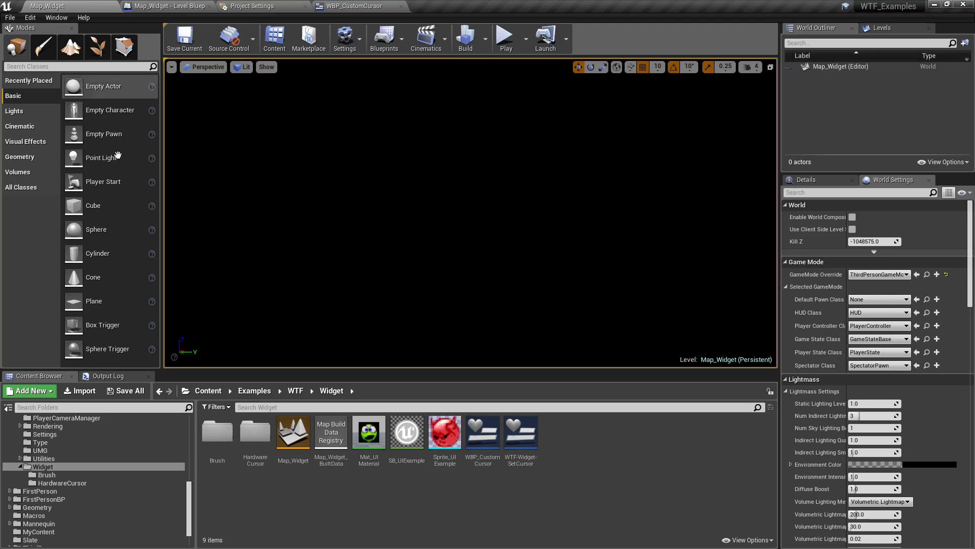
double_click(521, 436)
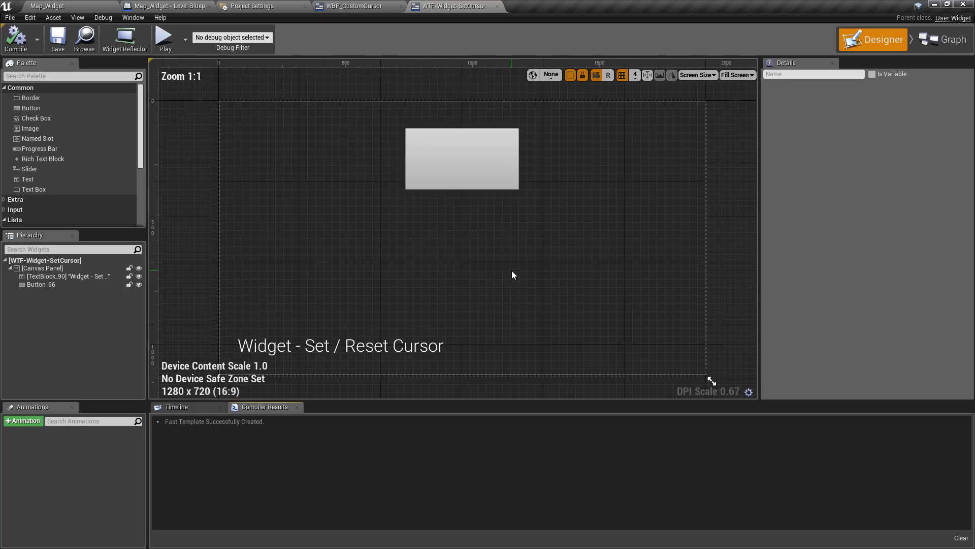
left_click(942, 40)
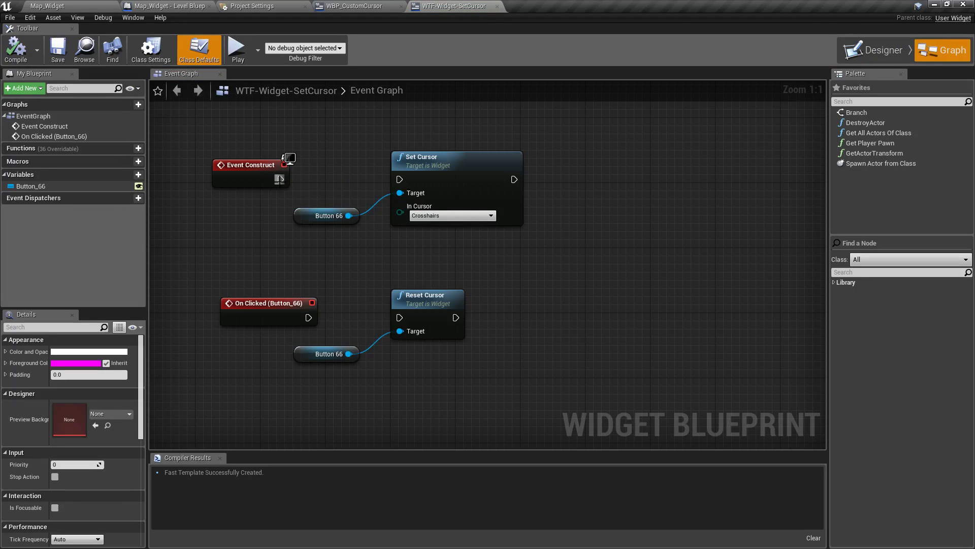
left_click_drag(280, 180, 402, 180)
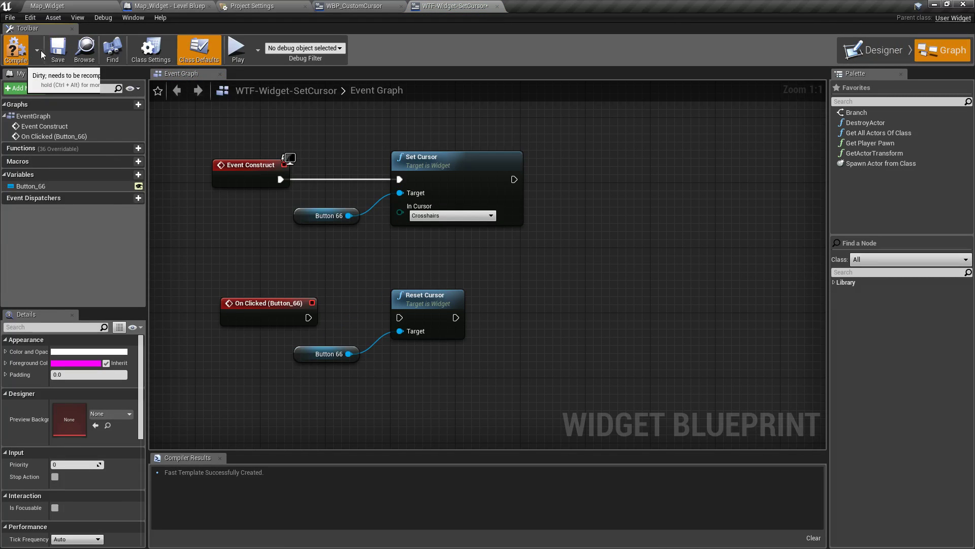
left_click(15, 48)
left_click(57, 52)
- From WBP_CustomCursor, test the cursor in a game preview by pressing the grey button
left_click(354, 5)
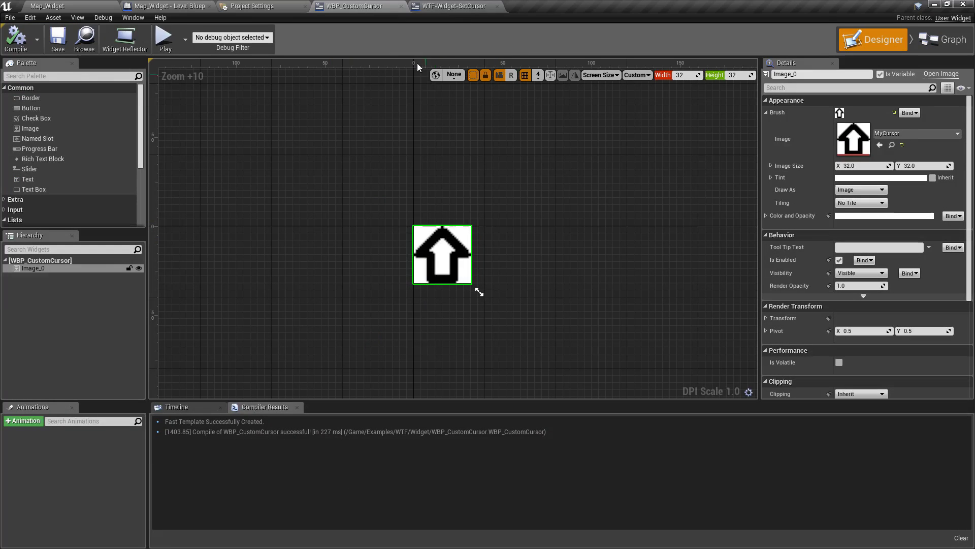
left_click(163, 39)
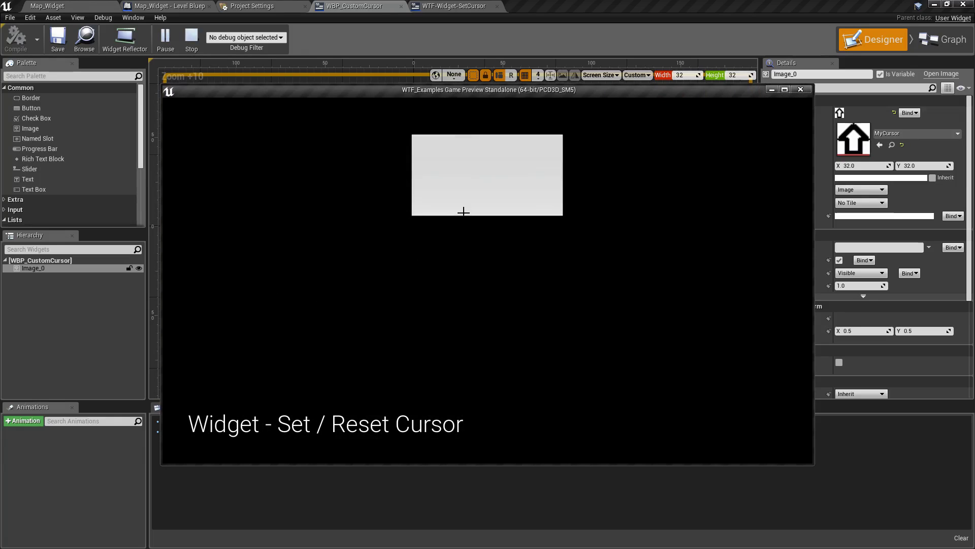
left_click(463, 212)
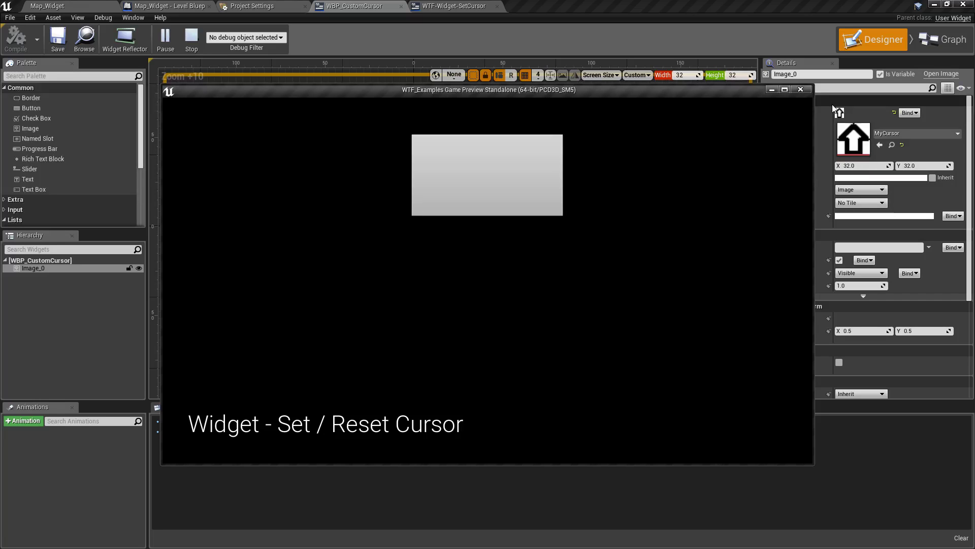
left_click(800, 90)
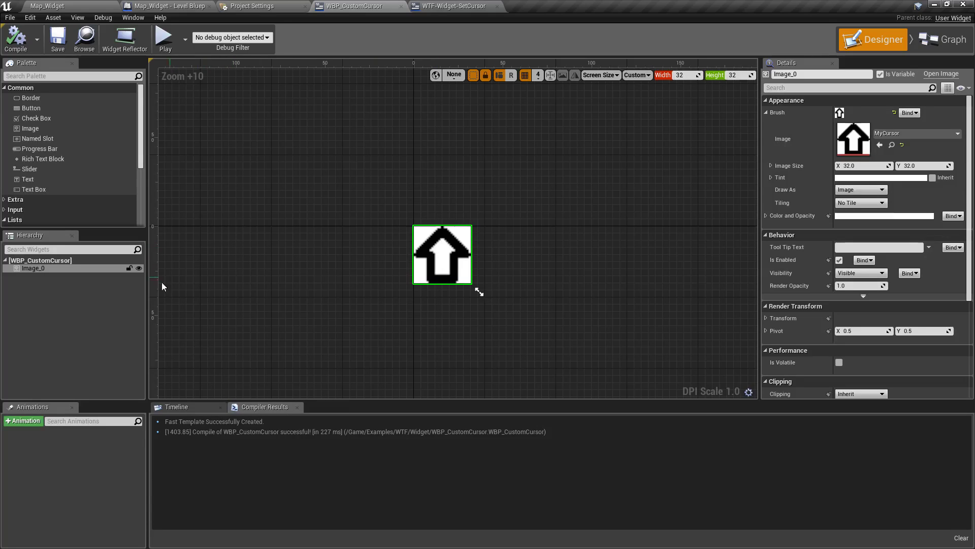
- Wrap Image_0 in a Canvas Panel
right_click(38, 267)
mouse_move(66, 340)
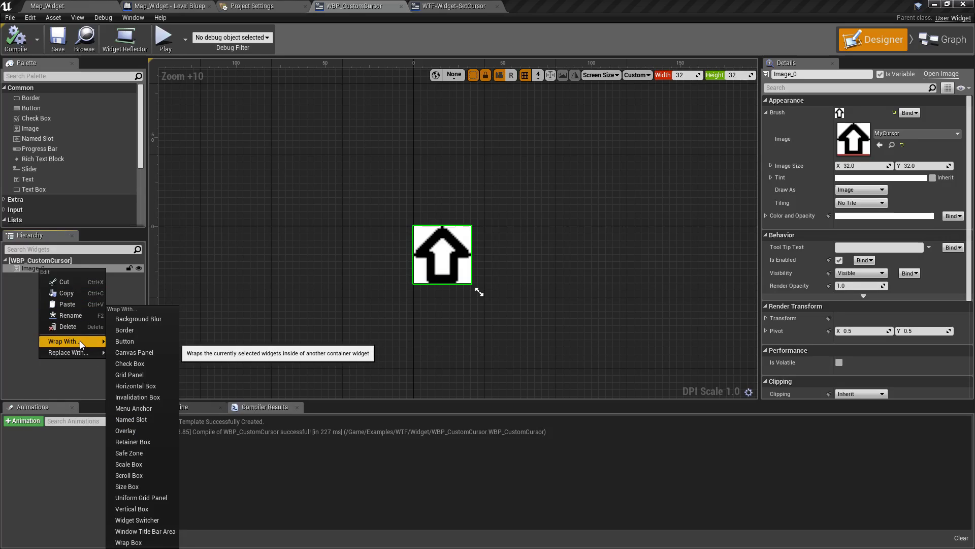
left_click(142, 351)
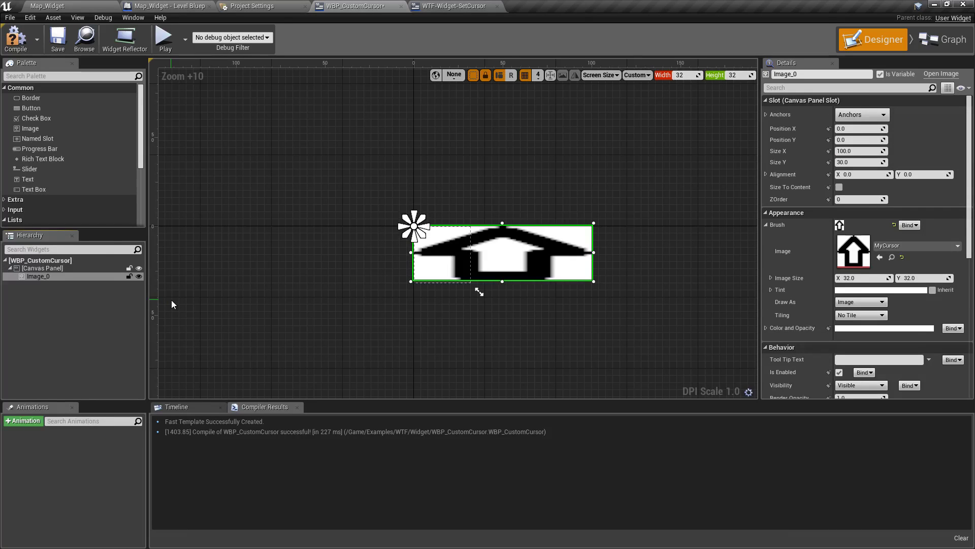
- Set Image_0's Size X and Size Y to 32
left_click(41, 278)
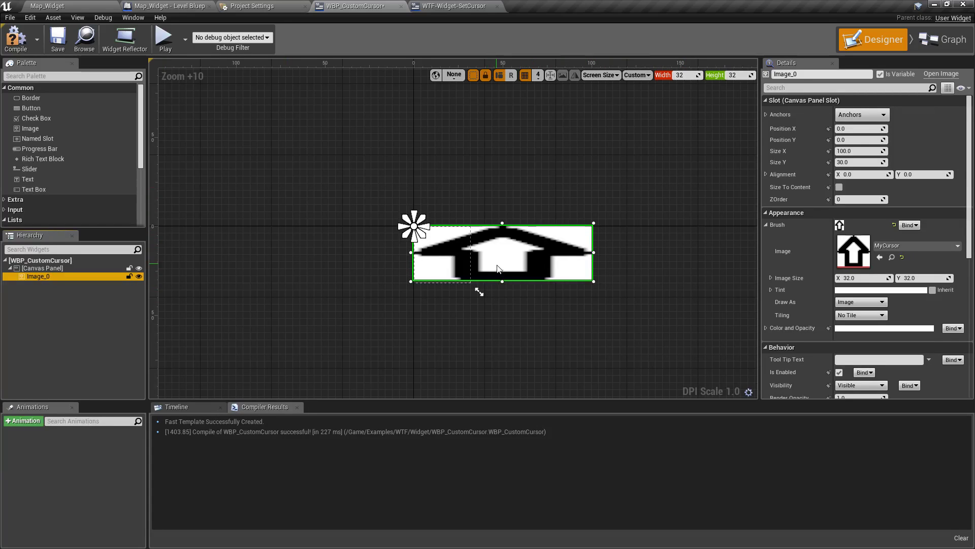
left_click(858, 151)
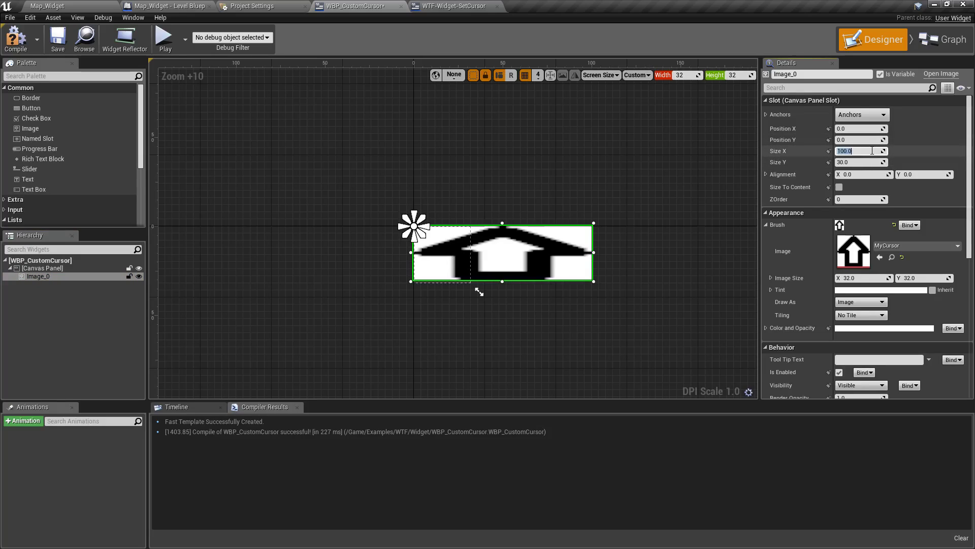
type("32")
key("Tab")
type("32")
key("Tab")
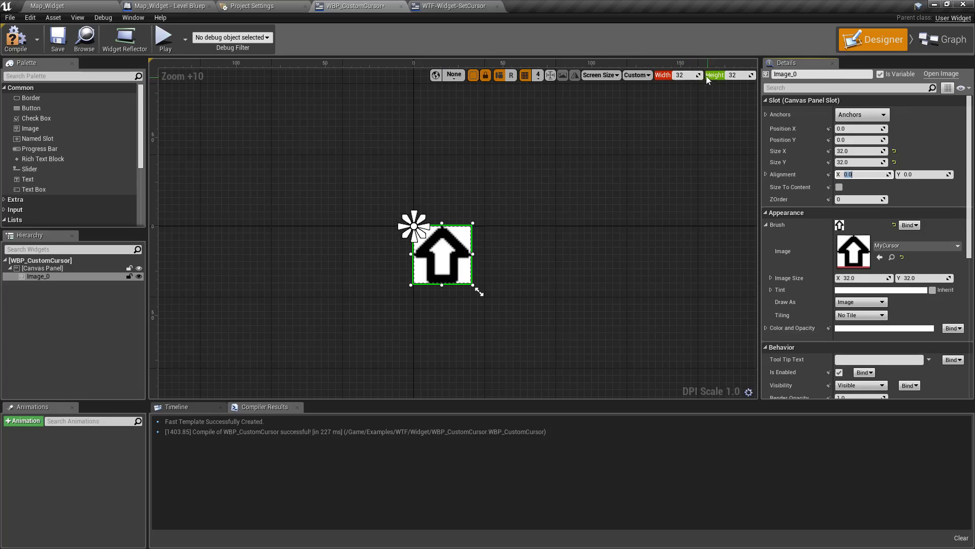
- Preview the widget at Fill Screen size, then return to Custom 32×32
left_click(637, 75)
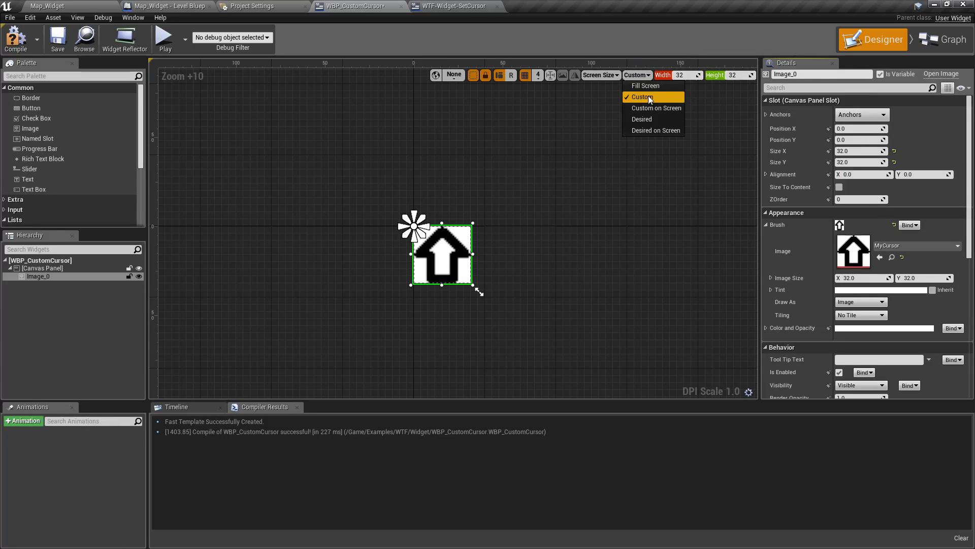
left_click(644, 85)
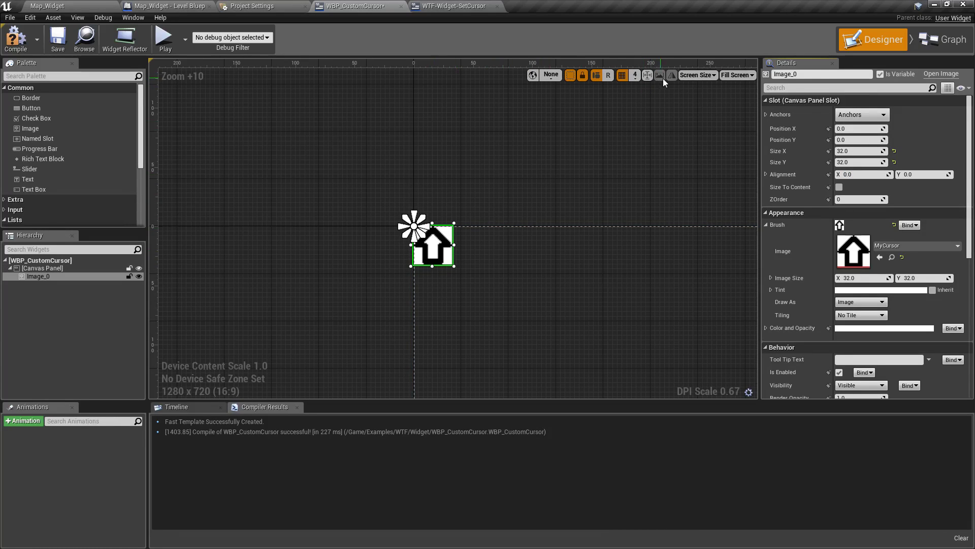
left_click(697, 74)
left_click(738, 75)
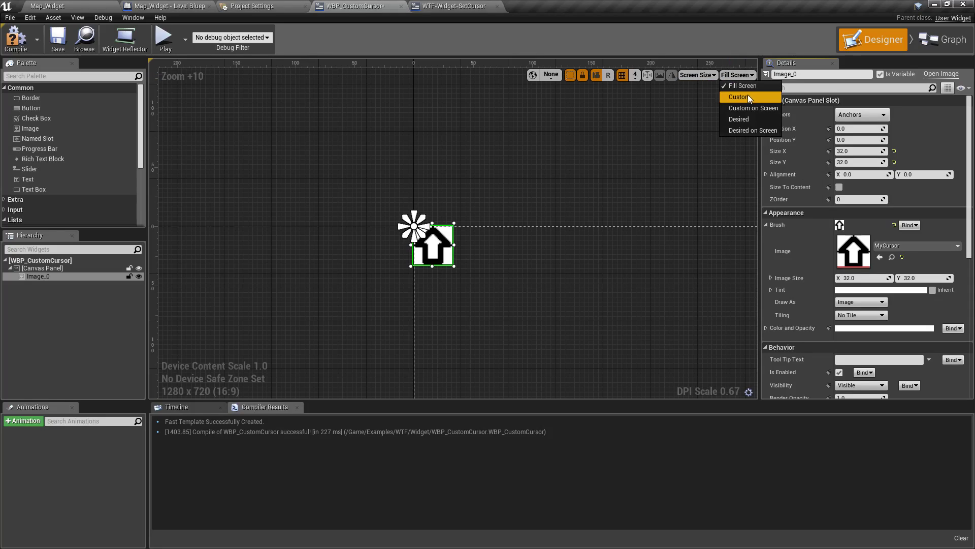
left_click(749, 97)
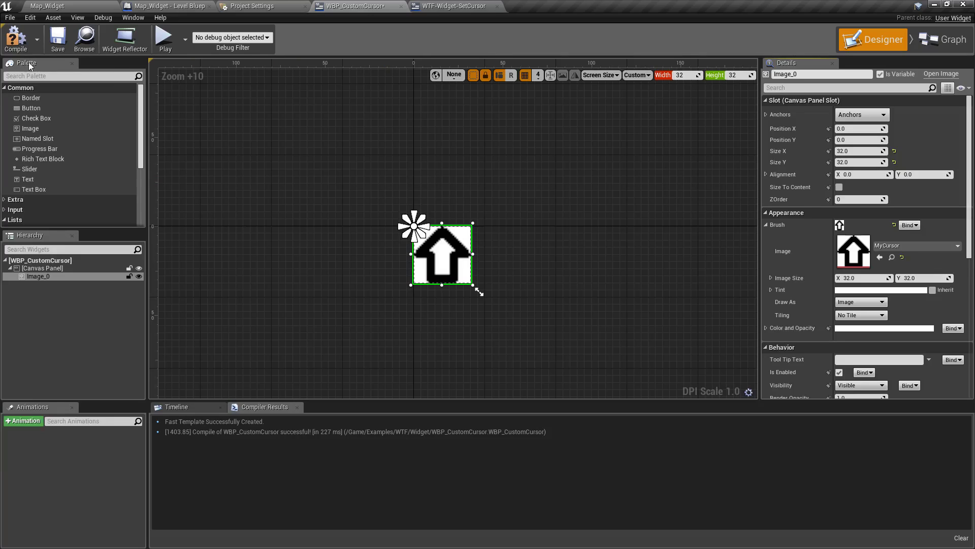
- Compile WBP_CustomCursor and check the 32×32 cursor in a quick game preview
left_click(16, 38)
left_click(163, 37)
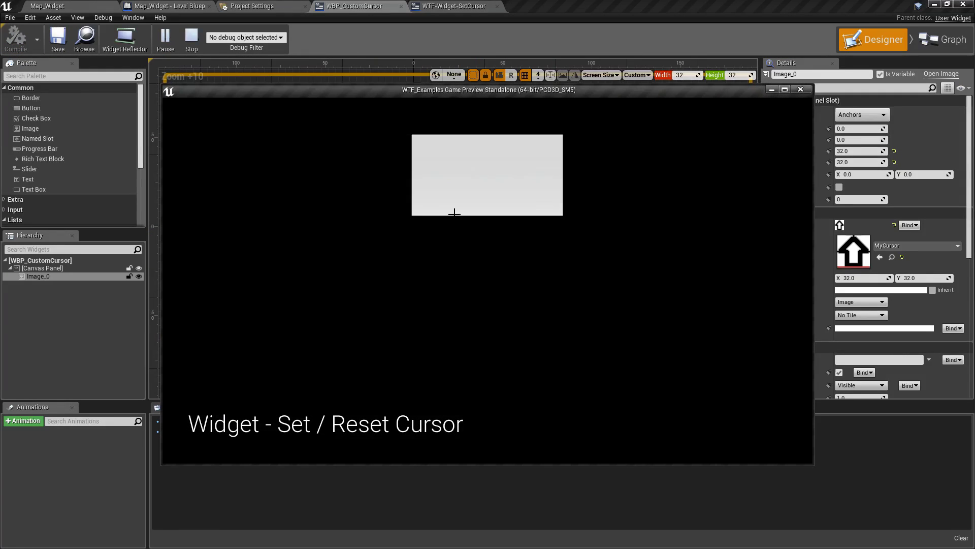
key("Escape")
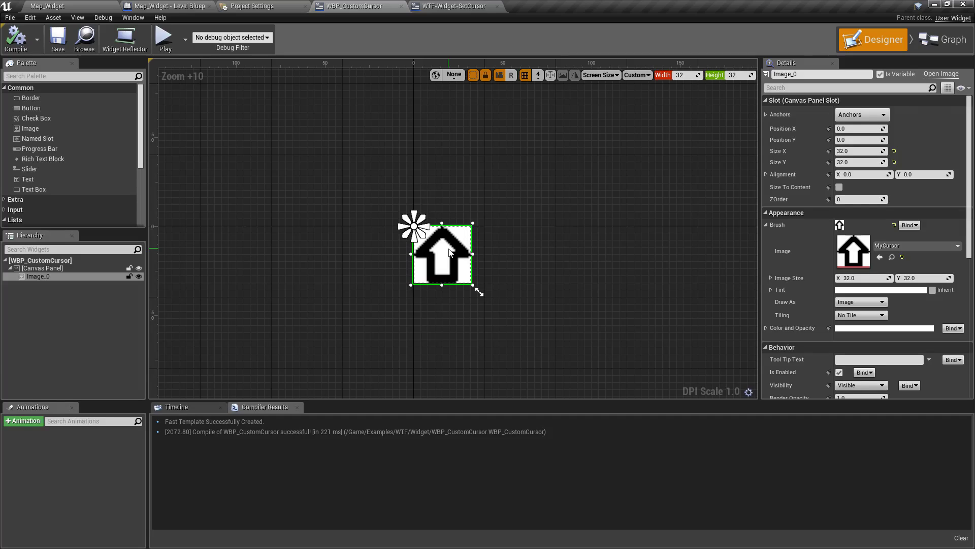
- Set Image_0's Position Y to -16, then correct it to 16
left_click(858, 129)
left_click(859, 139)
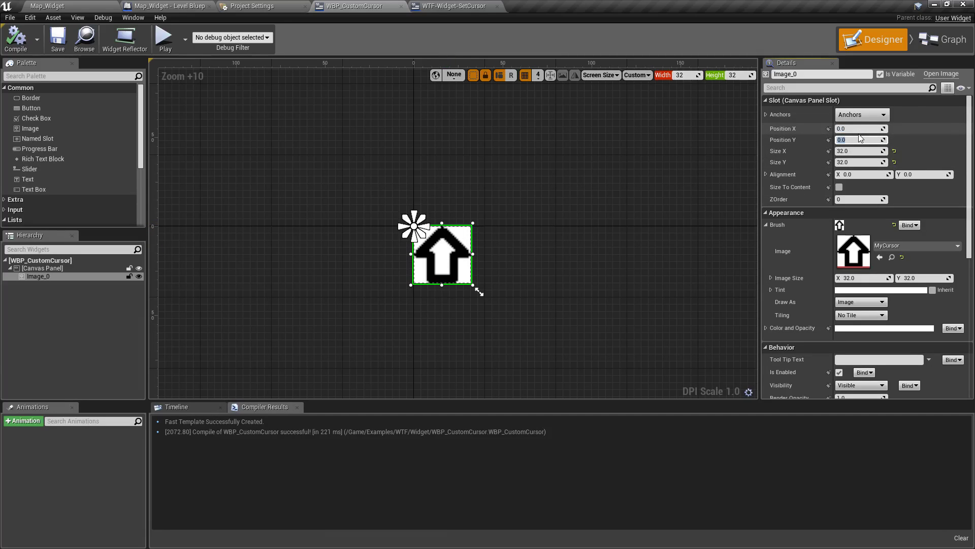
type("-16")
key("Tab")
left_click(860, 139)
type("16")
key("Tab")
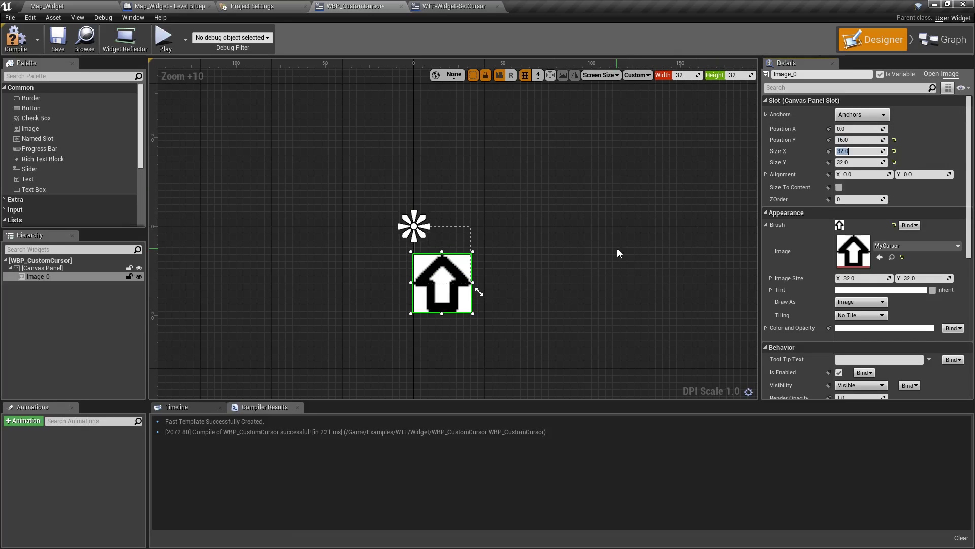
- Zoom in on the offset cursor image, select the Canvas Panel, and launch a game preview
scroll(455, 237, "up", 1)
scroll(455, 238, "up", 1)
scroll(455, 238, "down", 1)
right_click_drag(455, 238, 478, 207)
scroll(478, 208, "up", 1)
left_click(551, 75)
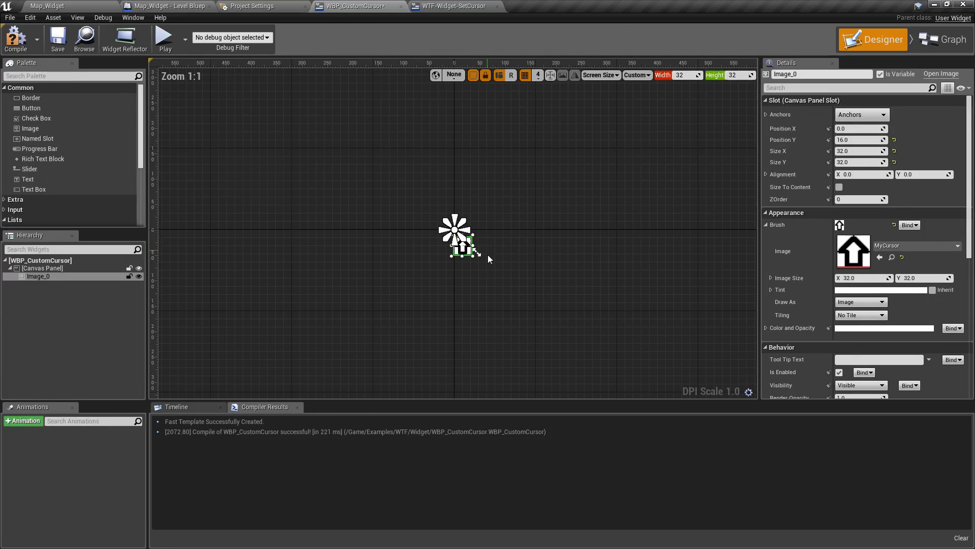
scroll(480, 252, "up", 3)
right_click_drag(483, 259, 646, 266)
scroll(536, 235, "up", 2)
scroll(535, 235, "up", 3)
scroll(483, 217, "up", 1)
scroll(503, 217, "up", 1)
right_click_drag(502, 217, 320, 101)
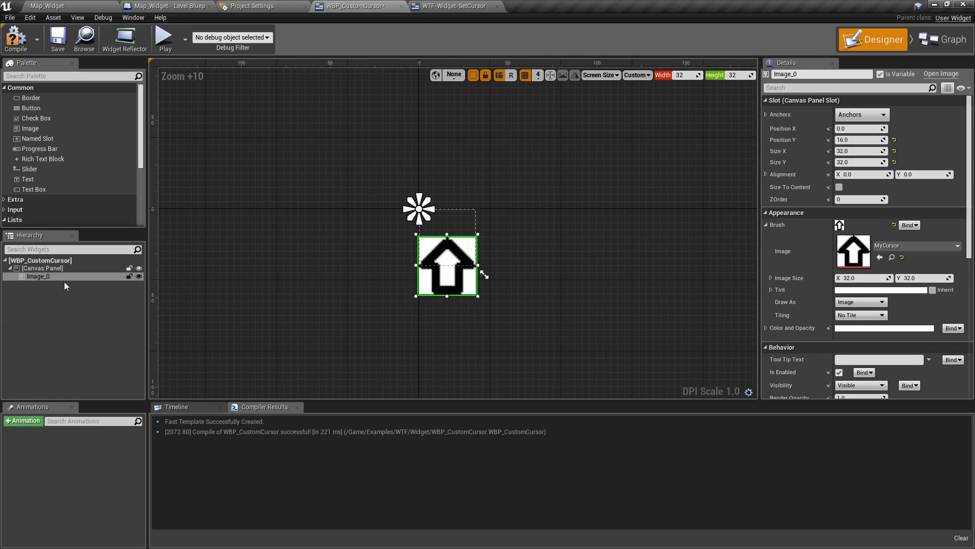
left_click(40, 268)
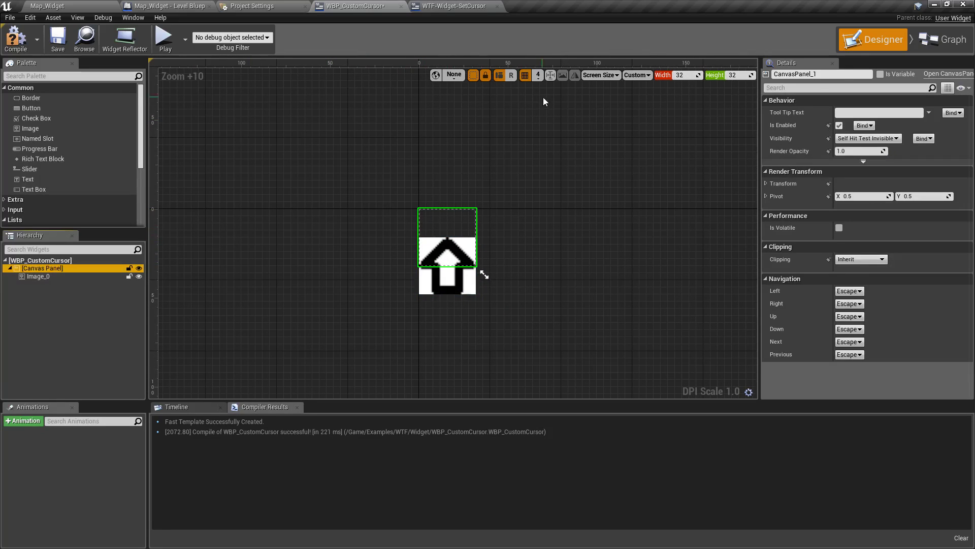
left_click(164, 38)
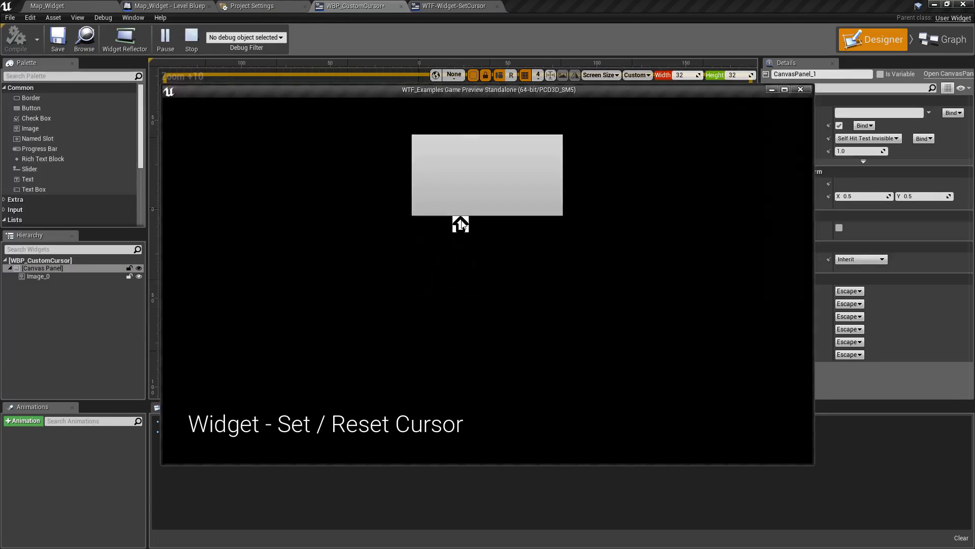
- Anchor Image_0 to the centre of its Canvas Panel
key("Escape")
left_click(38, 276)
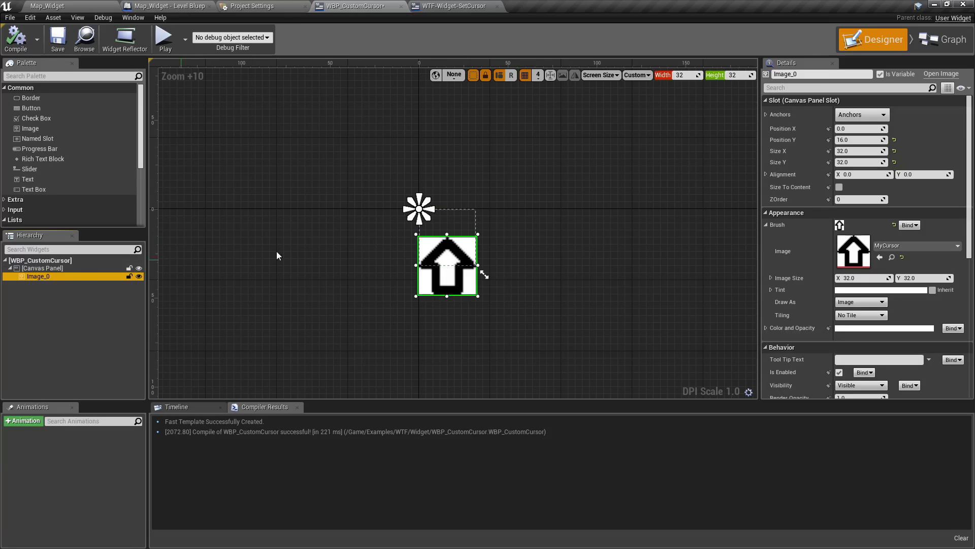
left_click(862, 115)
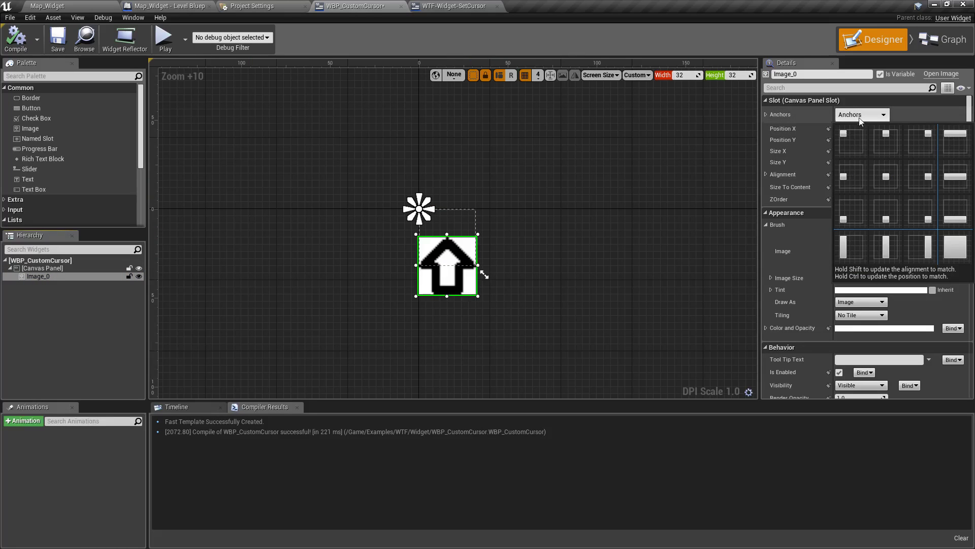
left_click(882, 178)
- Compile the widget and test the centre-anchored cursor in a game preview
left_click(15, 38)
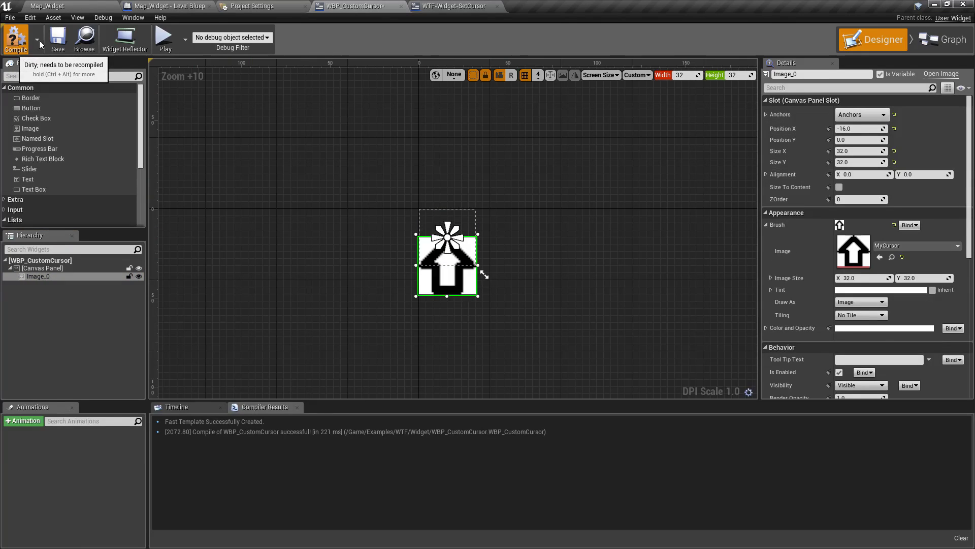
left_click(164, 38)
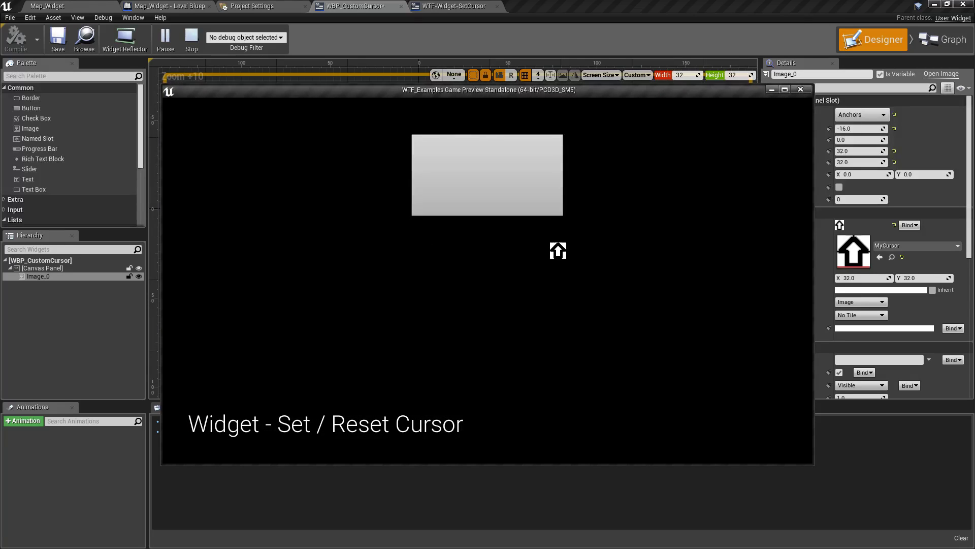
key("Escape")
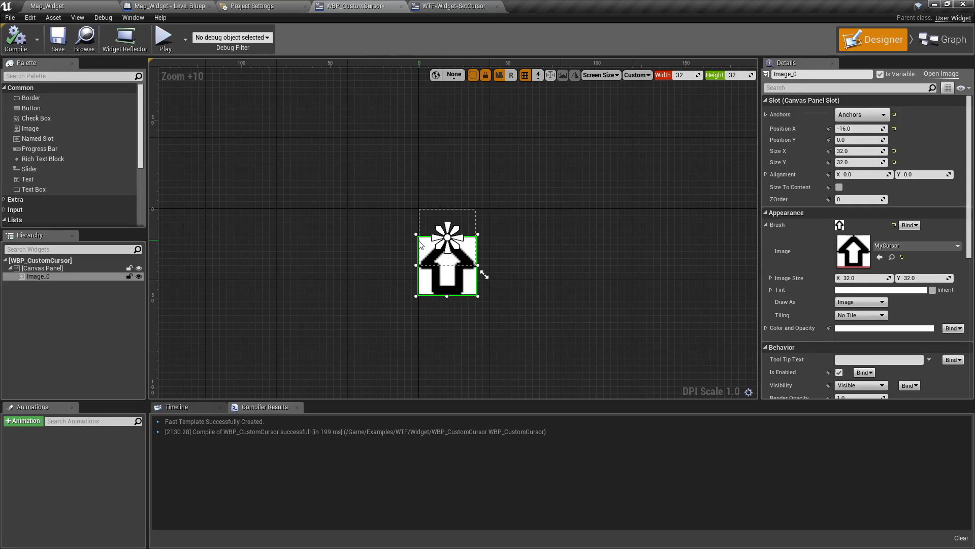
- Try Position Y 16 and X offsets -32, 32 and 16, ending at position 0,0
left_click(855, 139)
type("1")
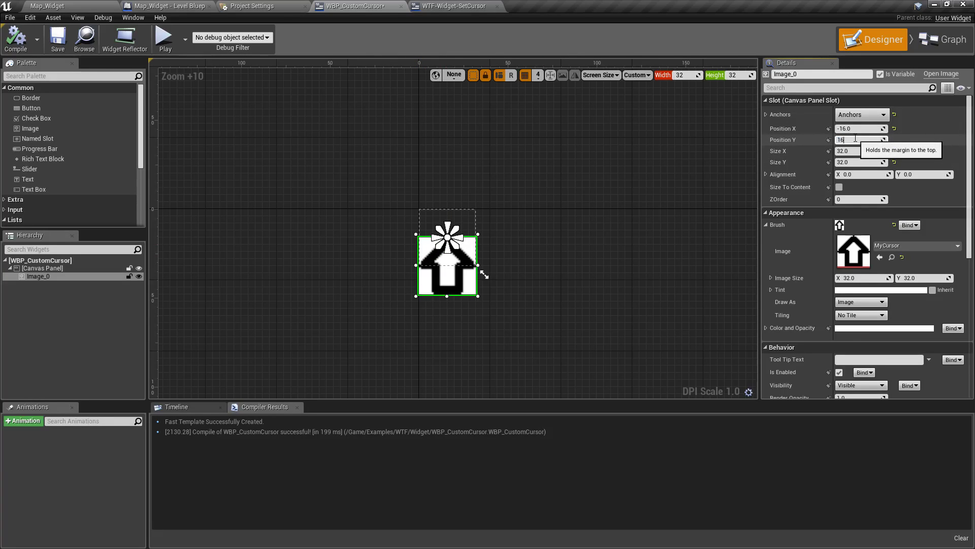
type("6")
key("Return")
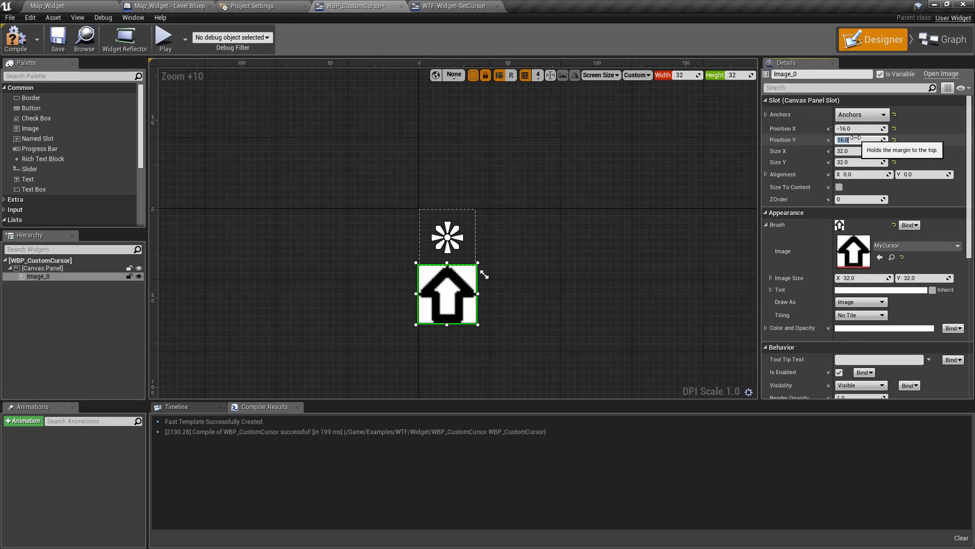
type("0")
key("shift+Tab")
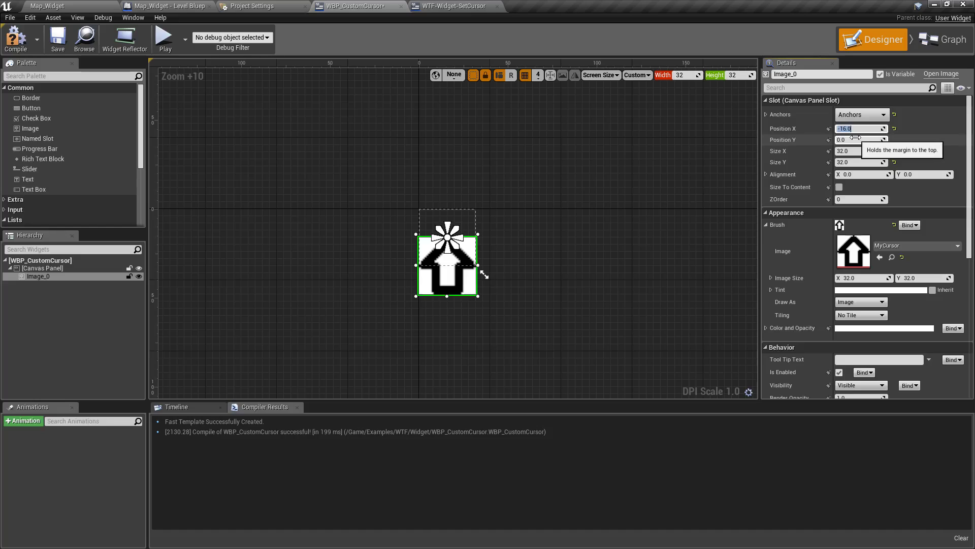
key("Tab")
key("shift+Tab")
key("Return")
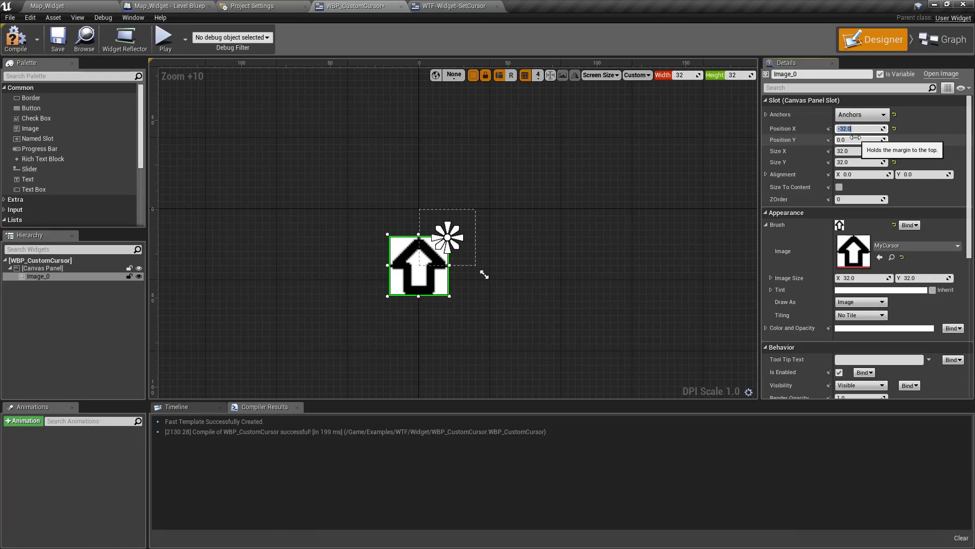
type("32")
key("Tab")
key("shift+Tab")
key("Tab")
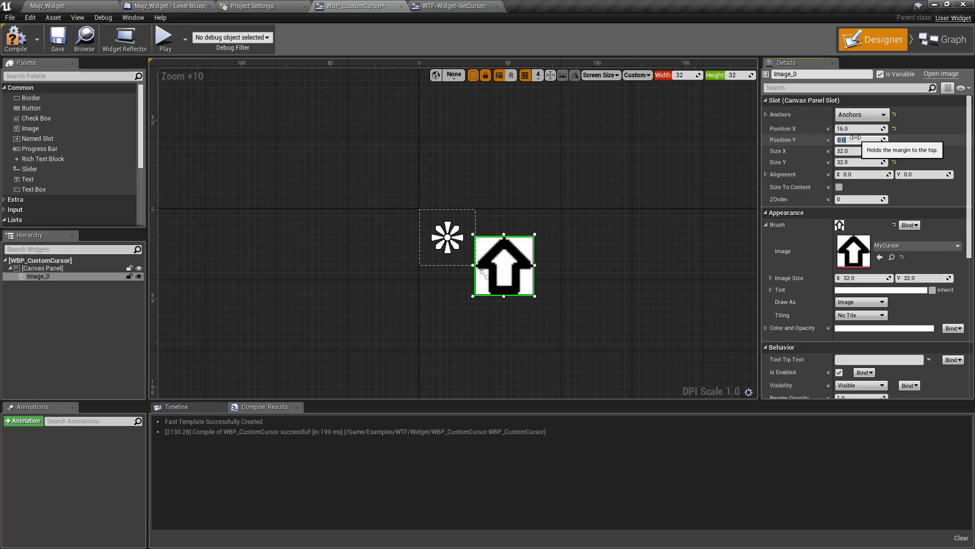
key("shift+Tab")
key("Tab")
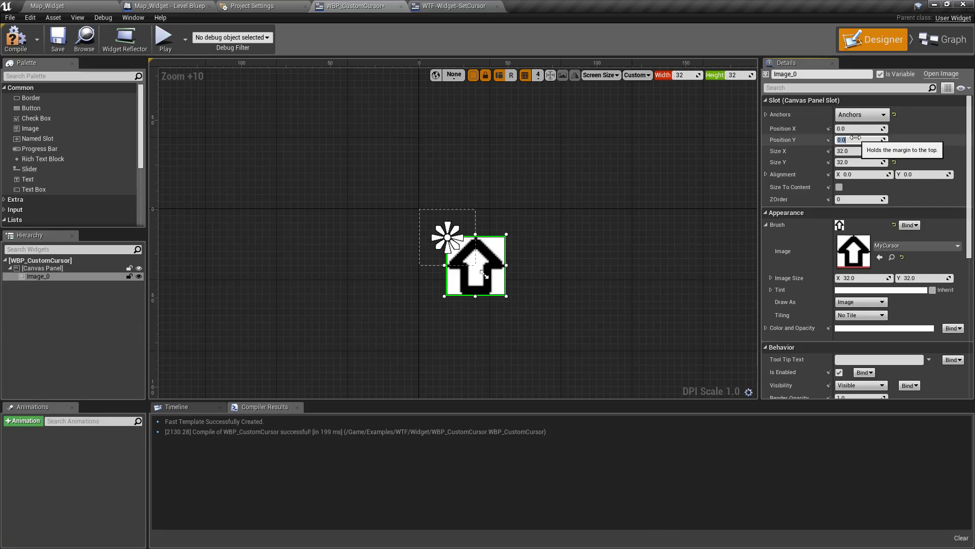
- Compile and save WBP_CustomCursor, then start a game preview
left_click(16, 38)
left_click(57, 38)
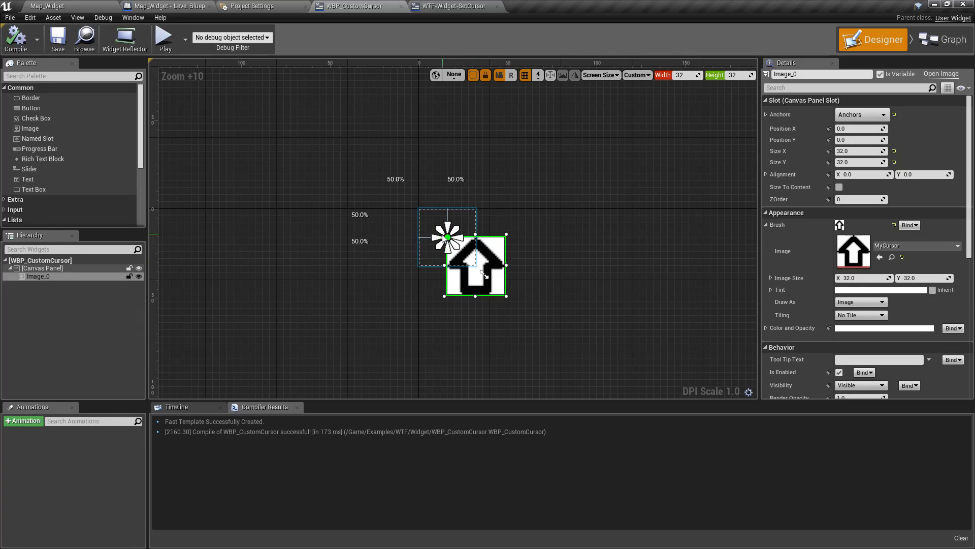
left_click(166, 41)
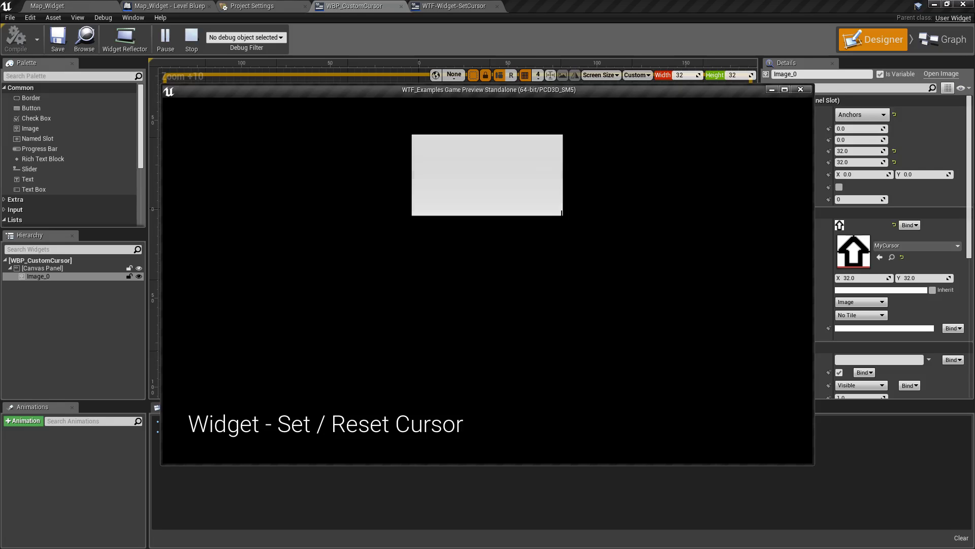
- Set Image_0's Position X to -16, then compile and save the widget
key("Escape")
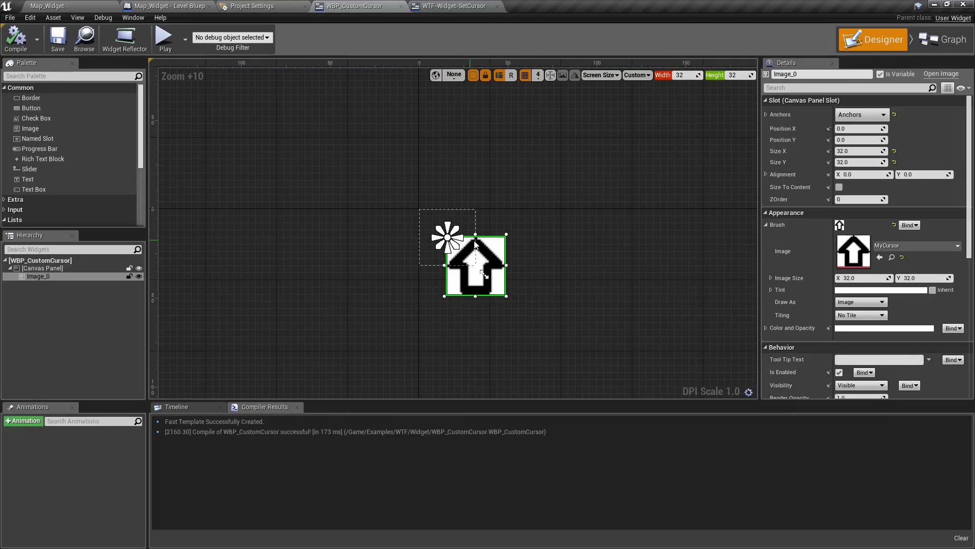
left_click(856, 128)
type("-16")
key("Tab")
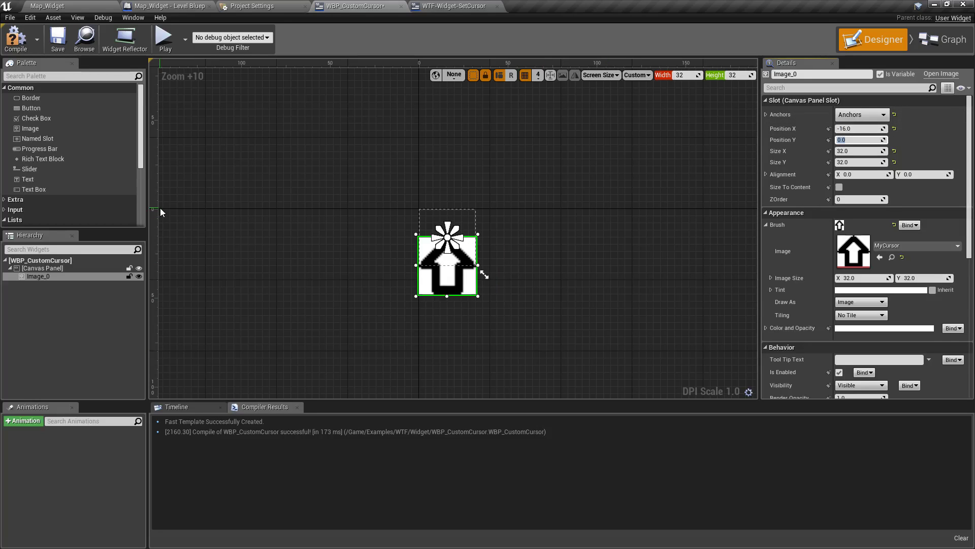
left_click(16, 39)
left_click(59, 41)
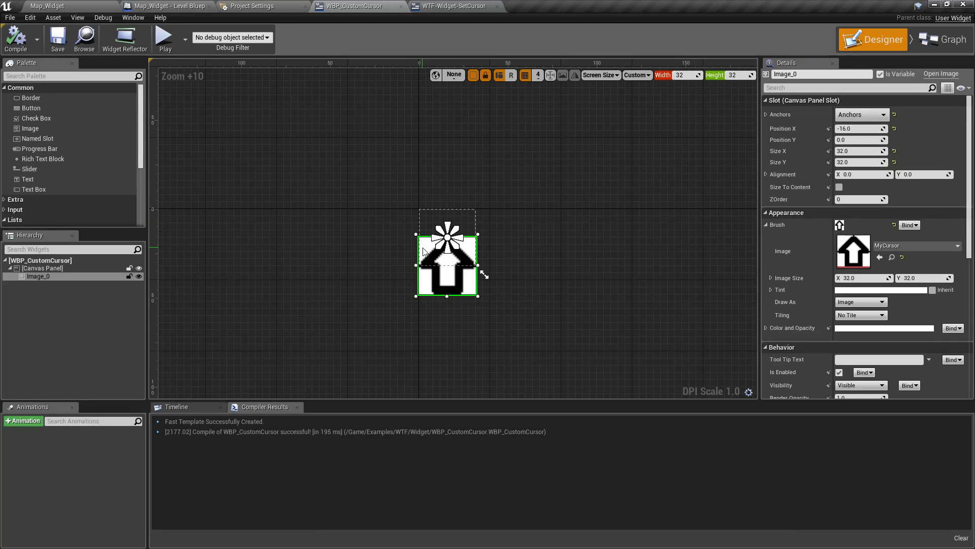
- Review the Canvas Panel and Image_0 anchor presets unchanged, then recompile and save
left_click(63, 269)
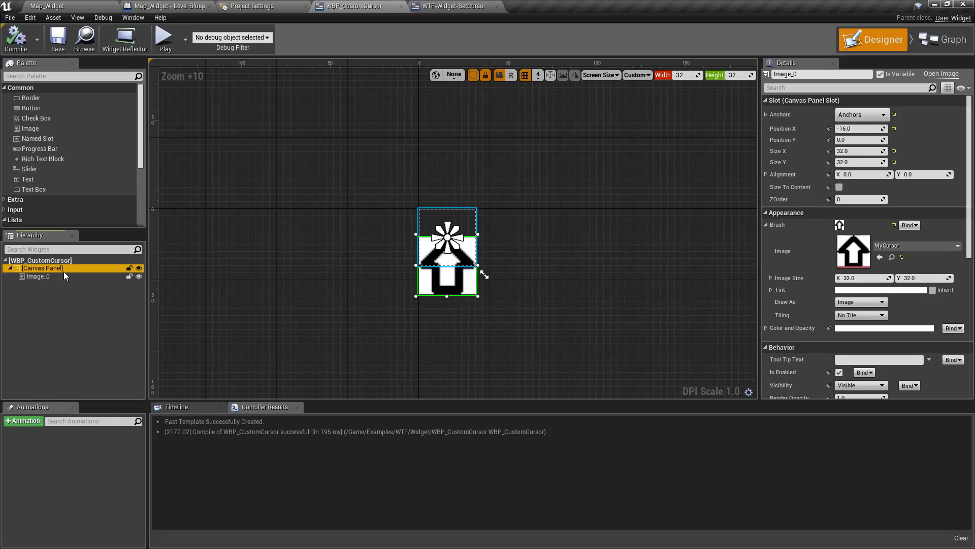
left_click(30, 279)
left_click(862, 114)
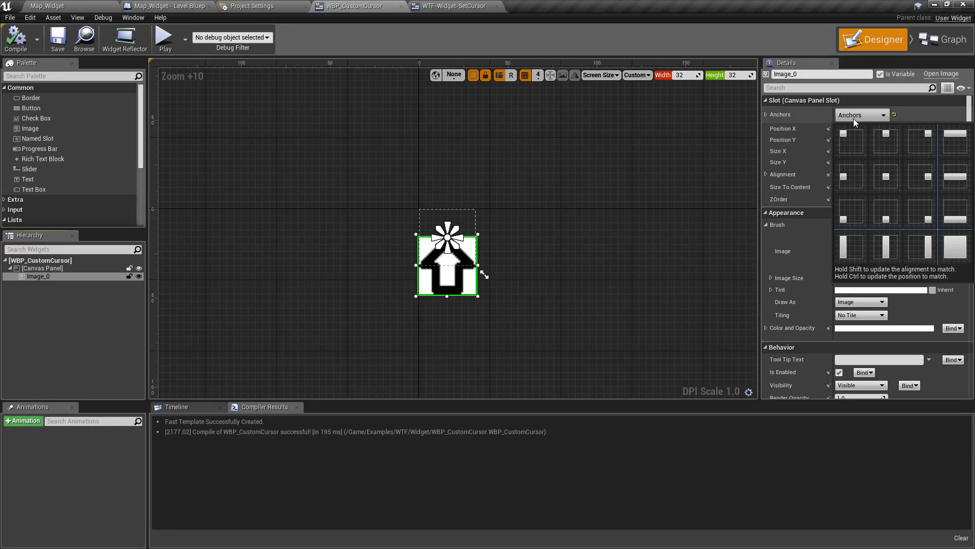
left_click(879, 177)
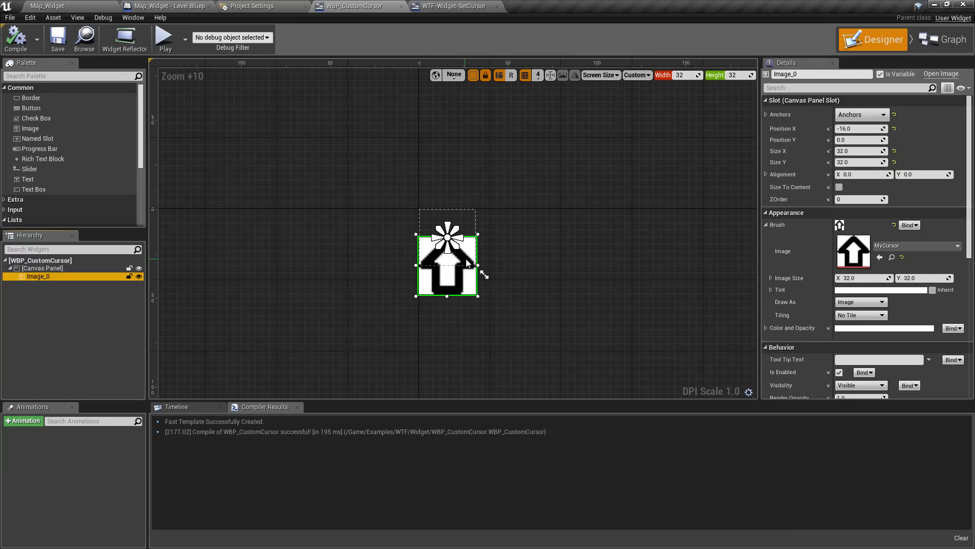
mouse_move(455, 233)
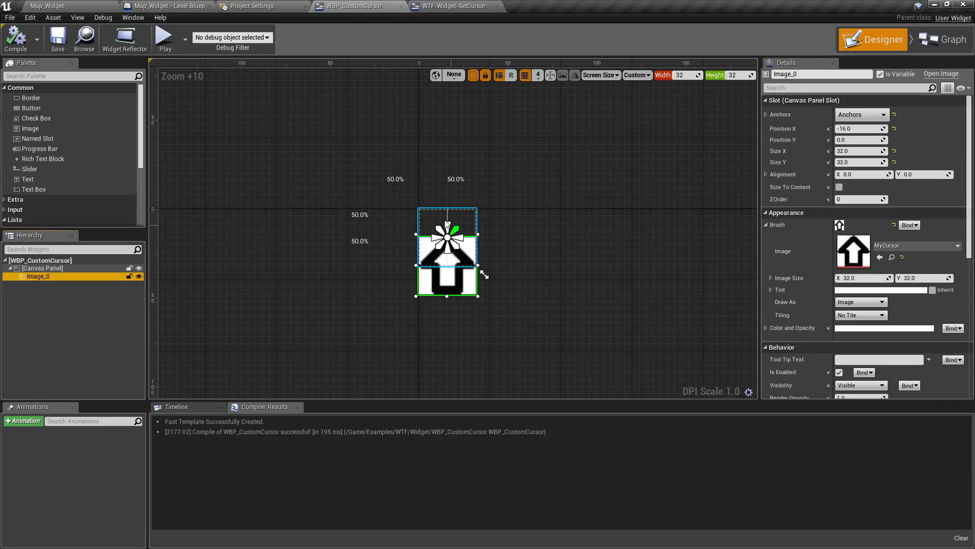
left_click(59, 44)
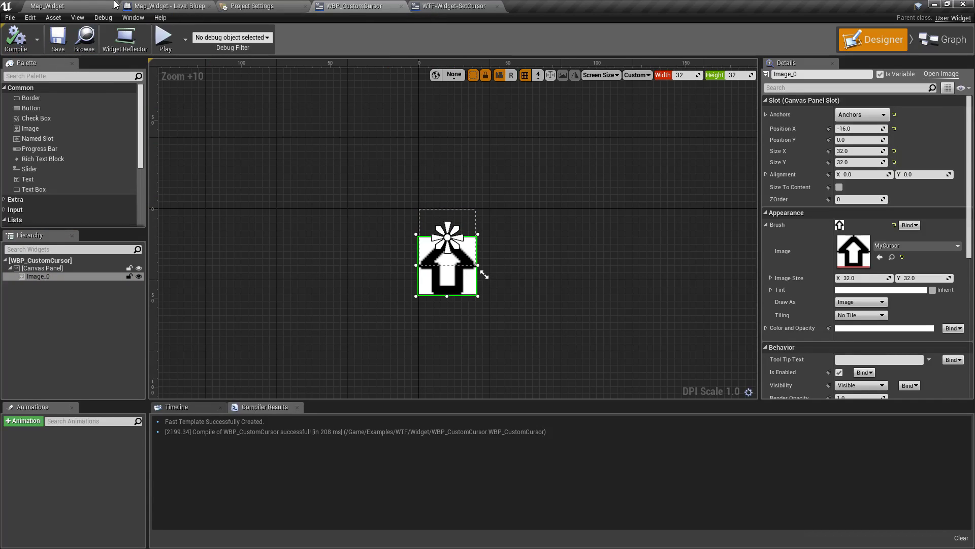
- Play the Map_Widget level and cap the frame rate with t.MaxFPS 5
left_click(71, 8)
left_click(506, 39)
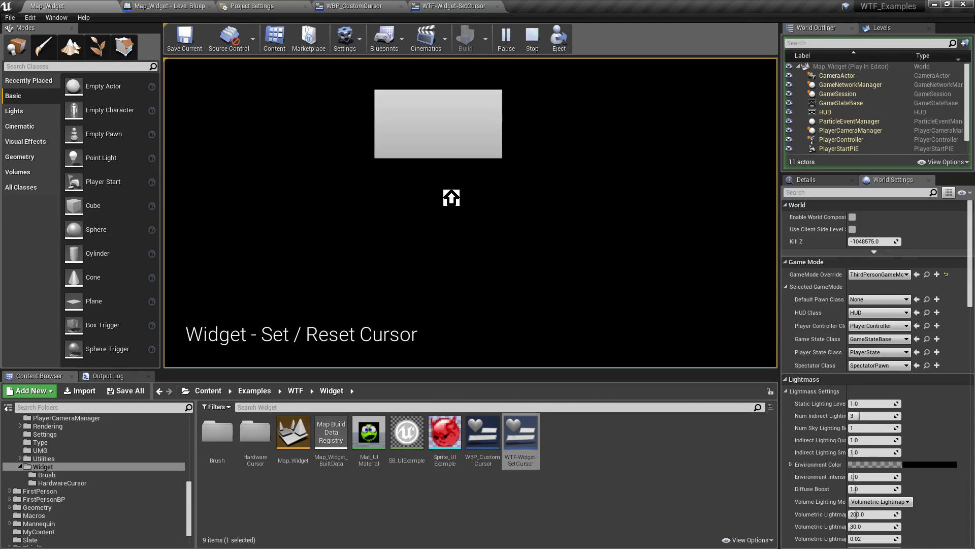
key("grave")
type("t.m")
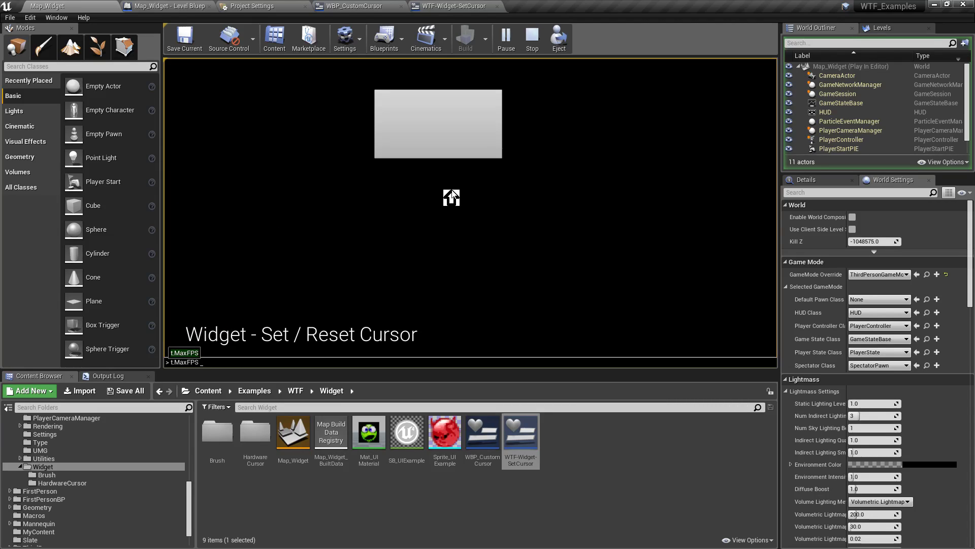
key("Return")
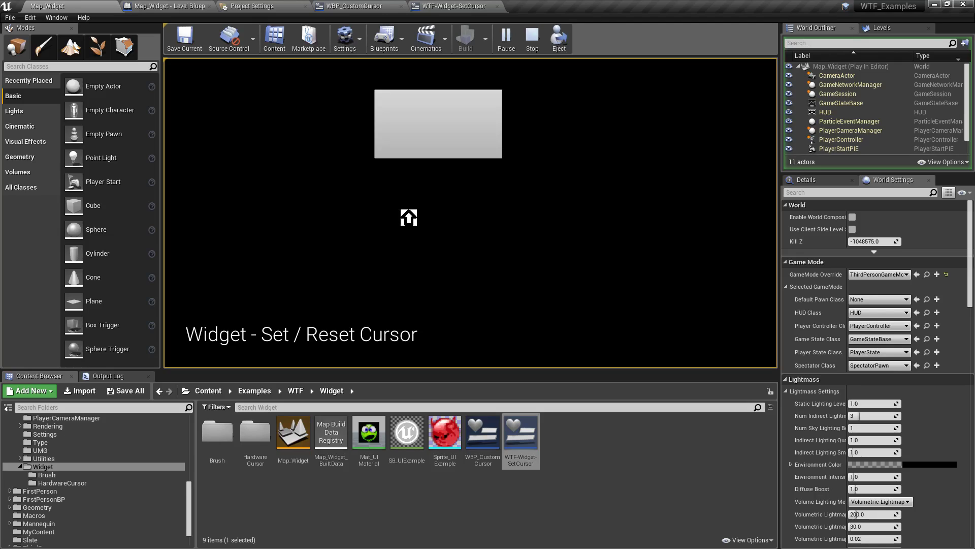
- Re-run t.MaxFPS 5 from the console history, then stop the play session
key("grave")
key("Up")
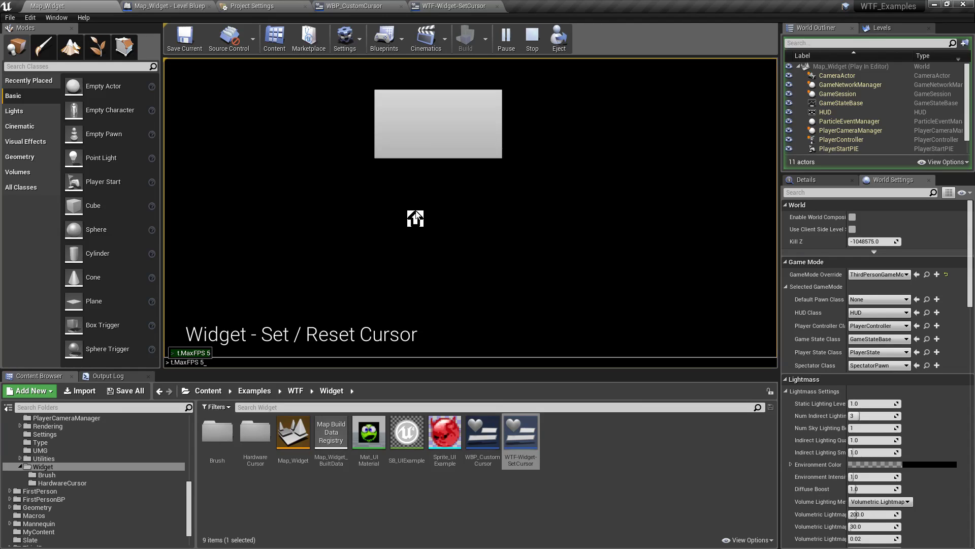
key("Return")
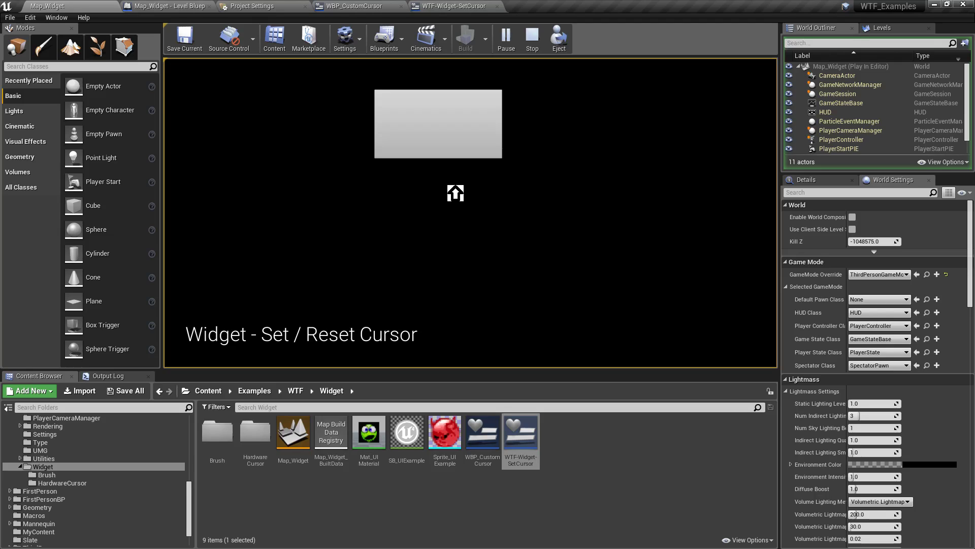
left_click(533, 39)
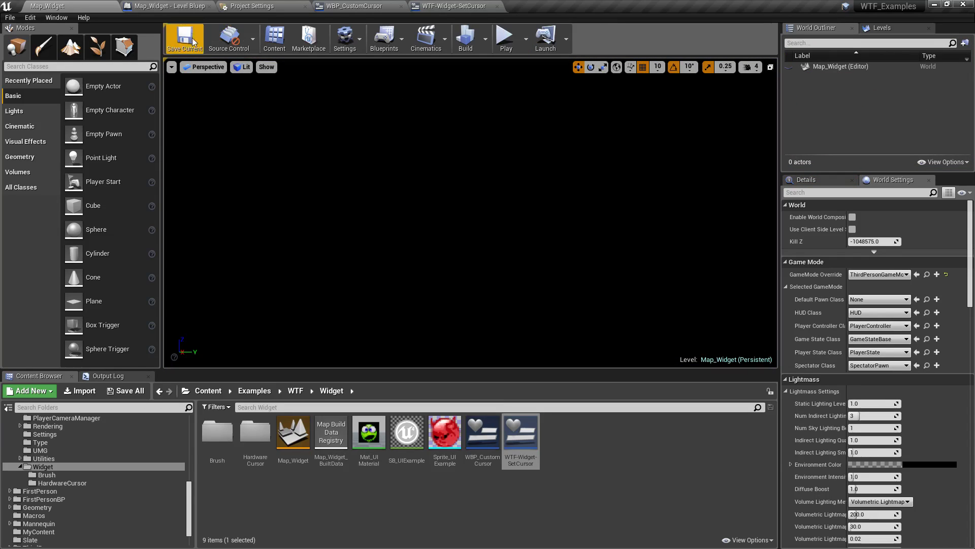
- Delete the Default entry from the Software Cursors map in Project Settings
left_click(262, 6)
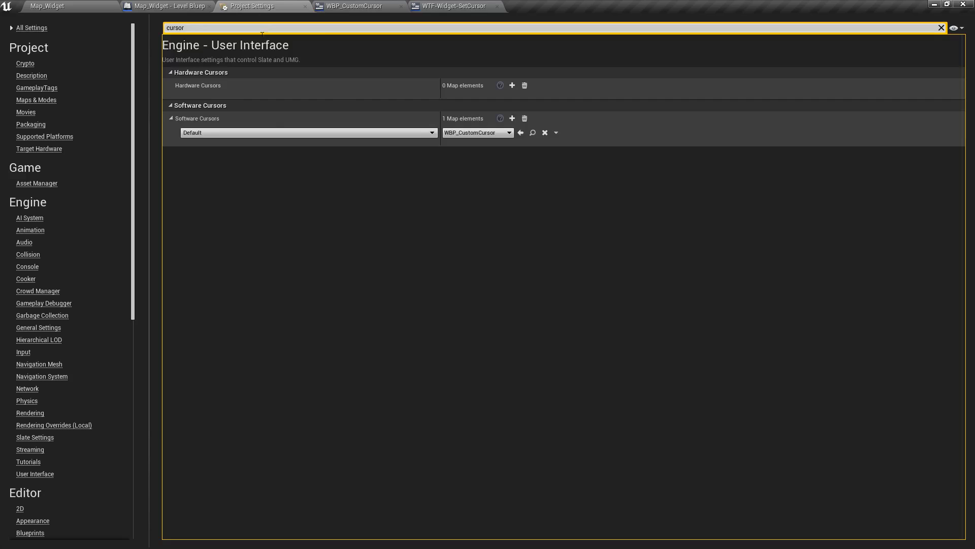
left_click(555, 133)
left_click(565, 143)
- Play the level without the custom cursor and run t.MaxFPS to check the current frame cap
left_click(80, 6)
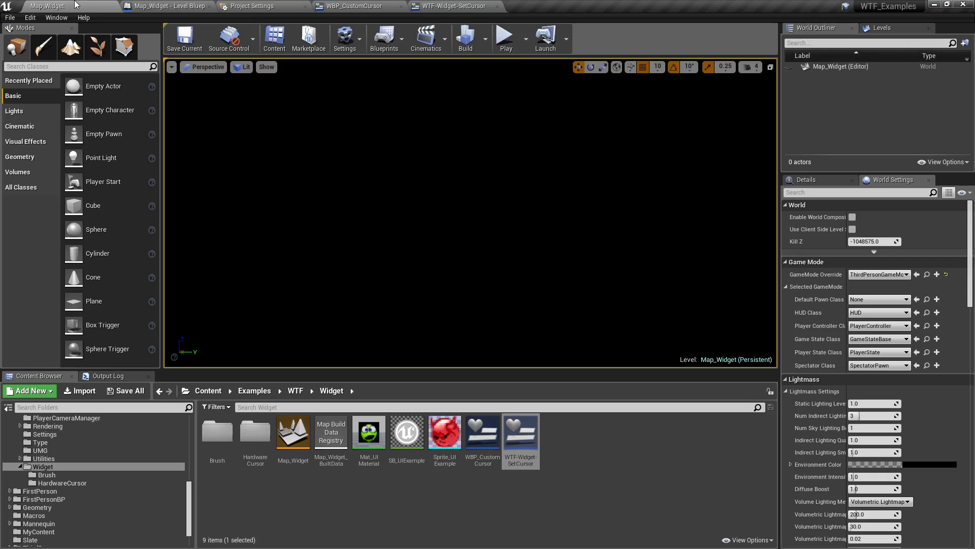
left_click(504, 38)
key("grave")
type("t.max")
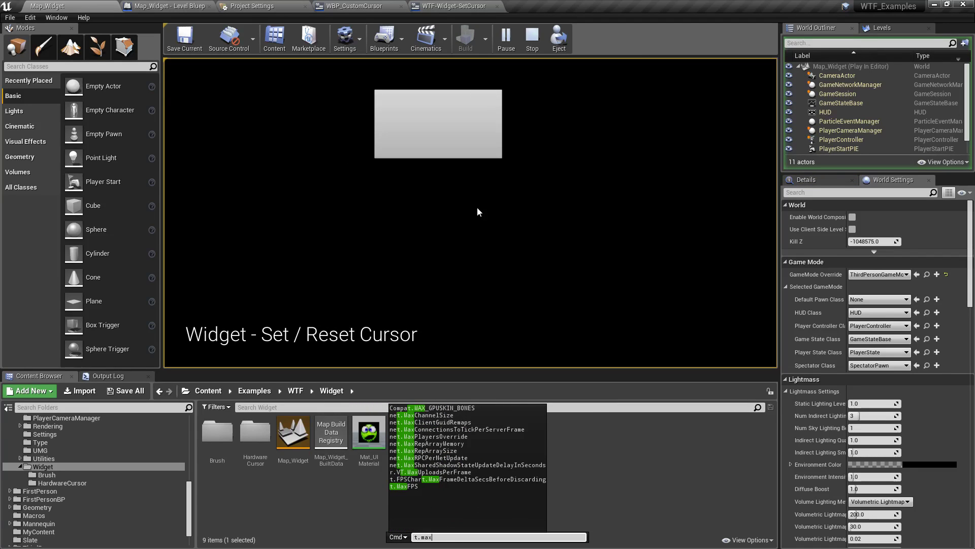
key("Up")
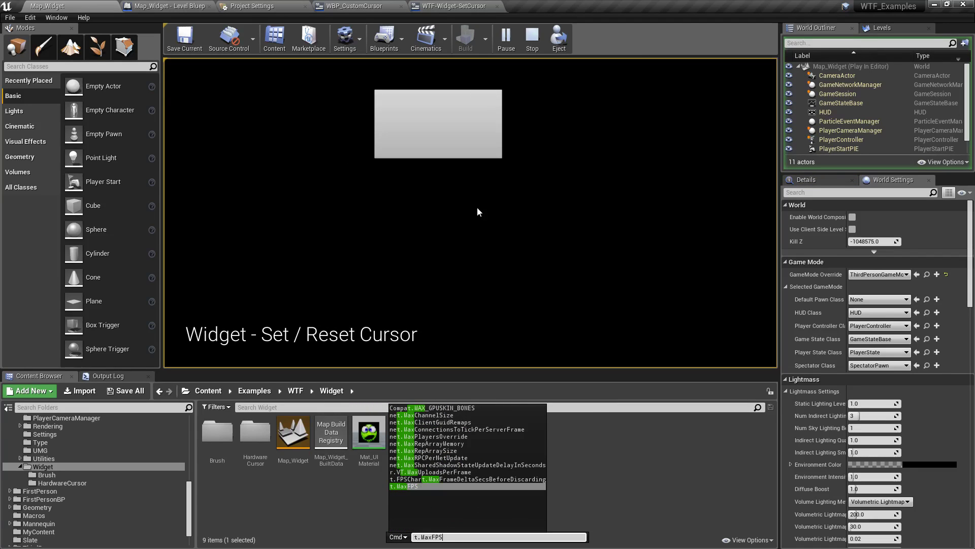
key("Return")
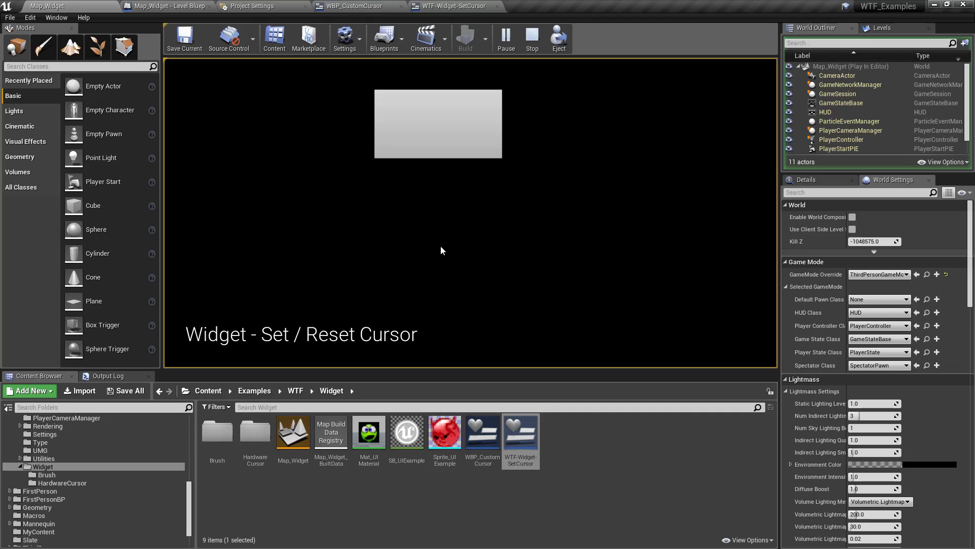
- Stop play, query t.MaxFPS in the editor console, then set t.MaxFPS 120
left_click(534, 39)
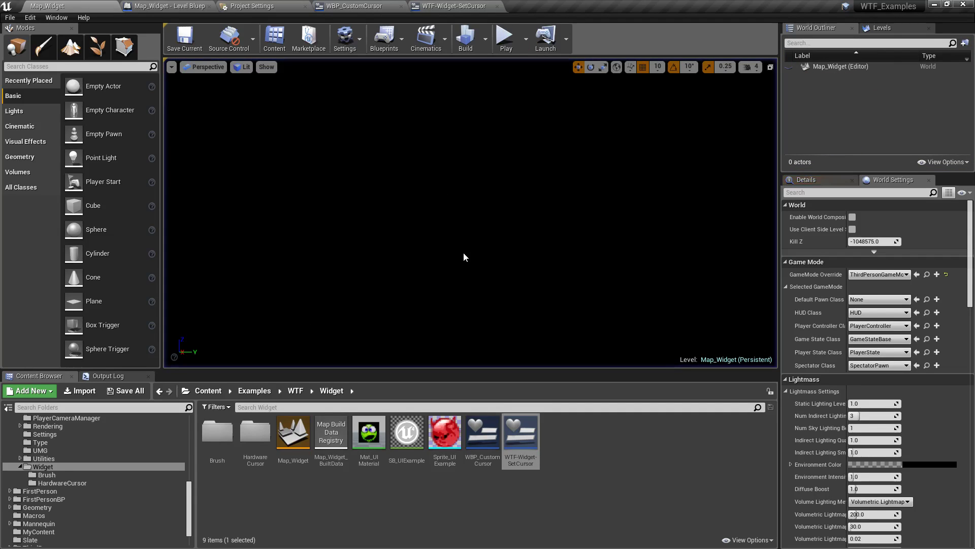
key("grave")
type("t.max")
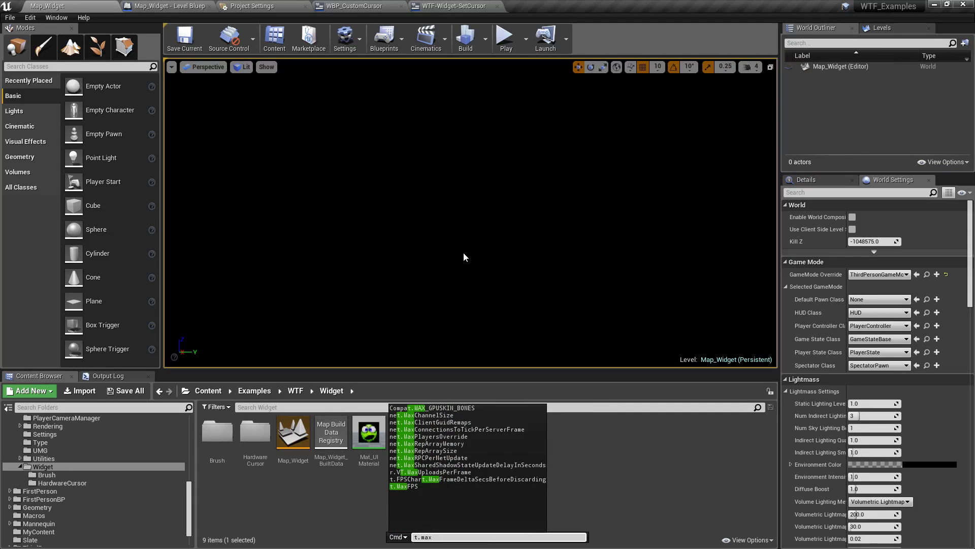
key("Up")
key("Return")
key("grave")
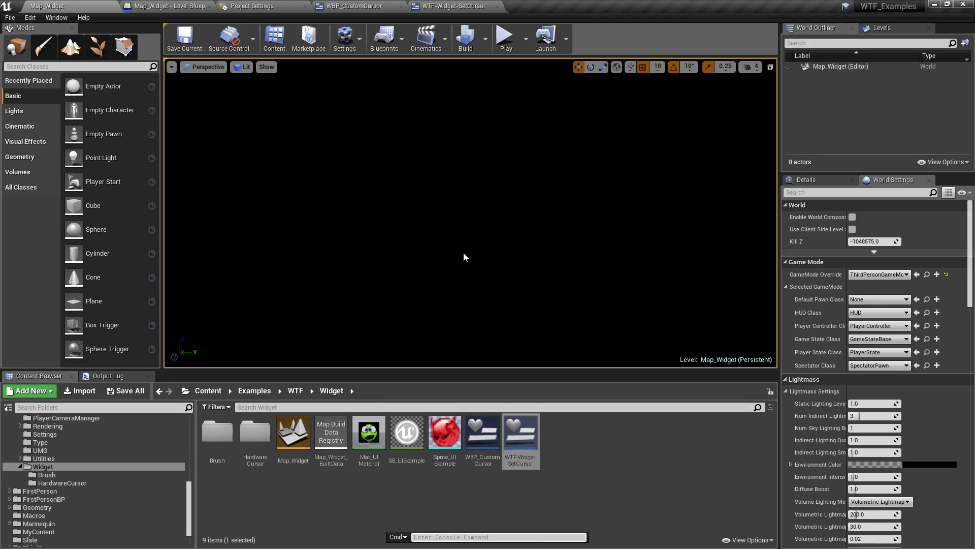
key("Up")
type("120")
key("Return")
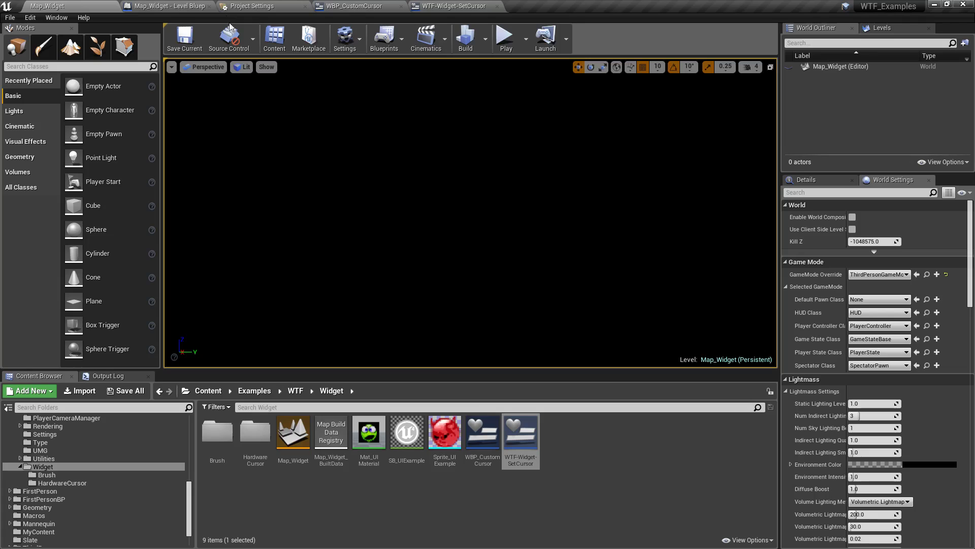
double_click(484, 433)
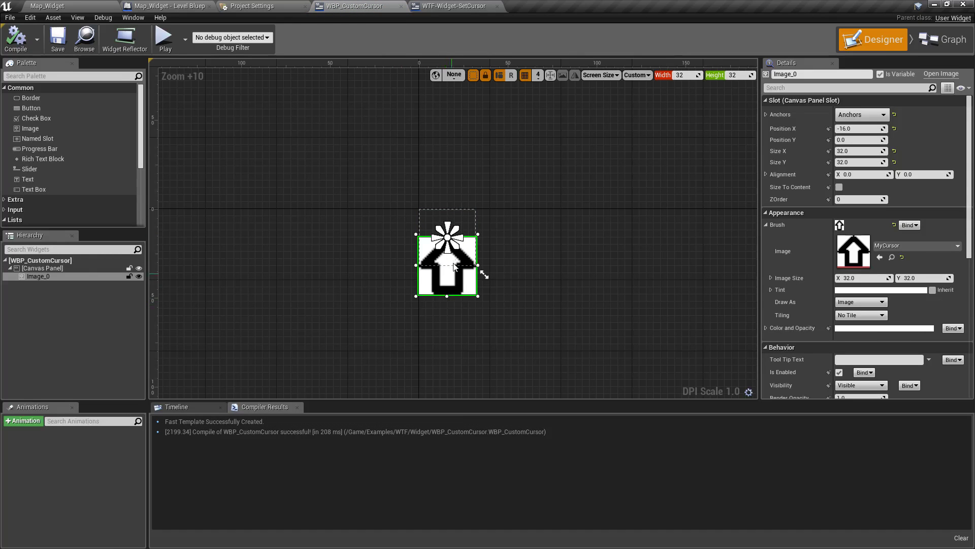
left_click_drag(447, 238, 449, 241)
left_click(42, 269)
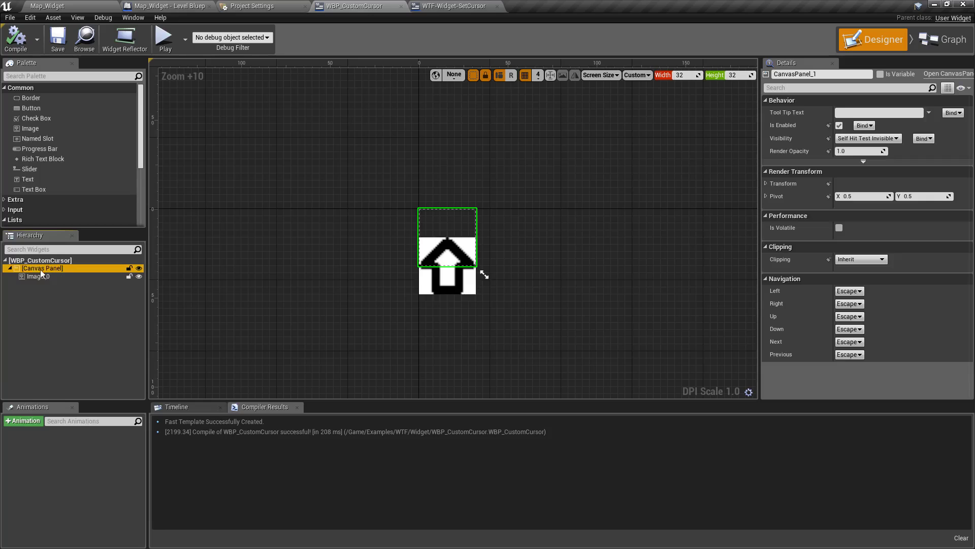
key("Down")
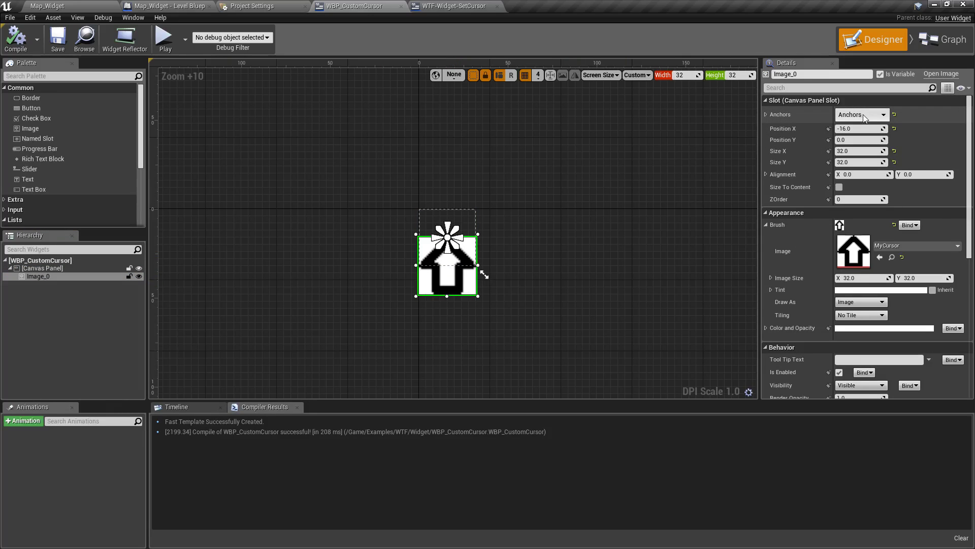
left_click(861, 114)
left_click(863, 118)
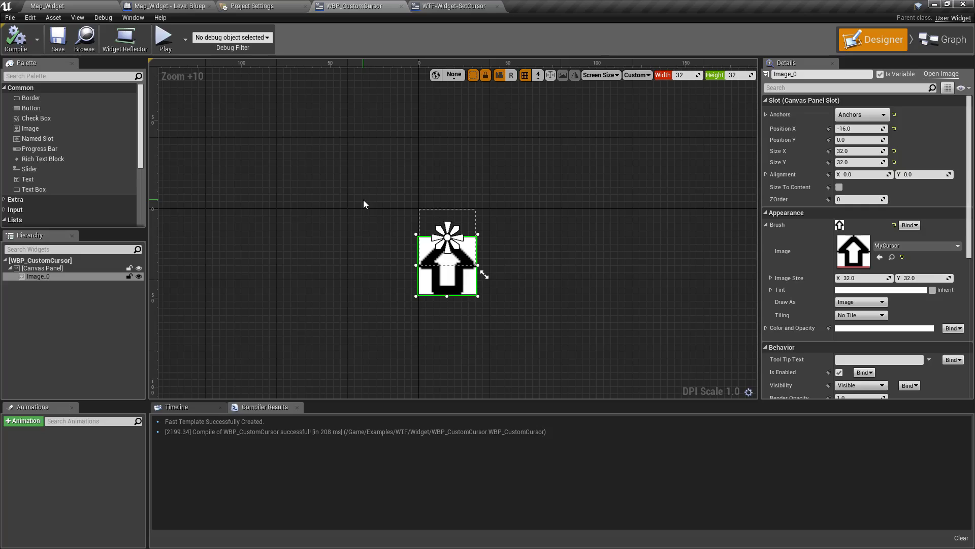
- Add a new Software Cursors entry in Project Settings and open its cursor-type list
left_click(255, 6)
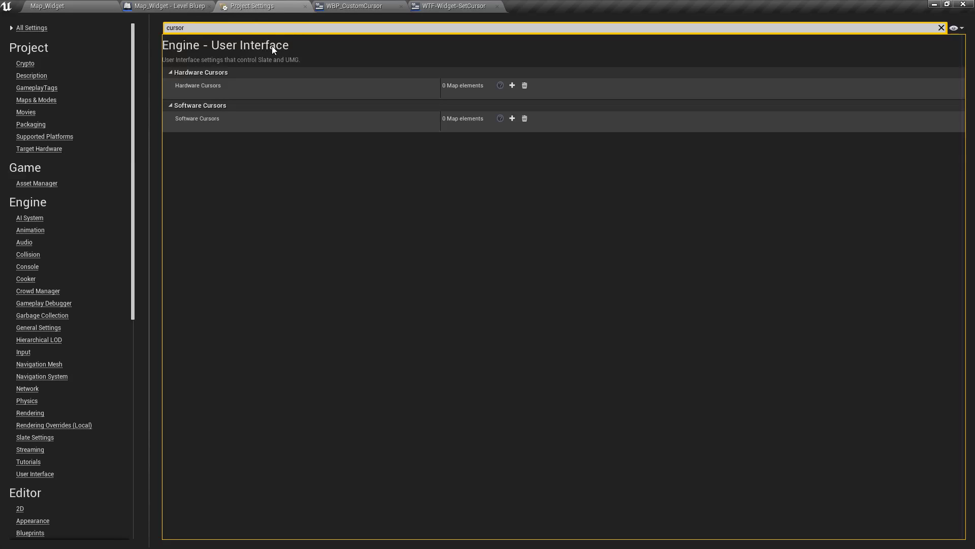
left_click(512, 118)
left_click(261, 133)
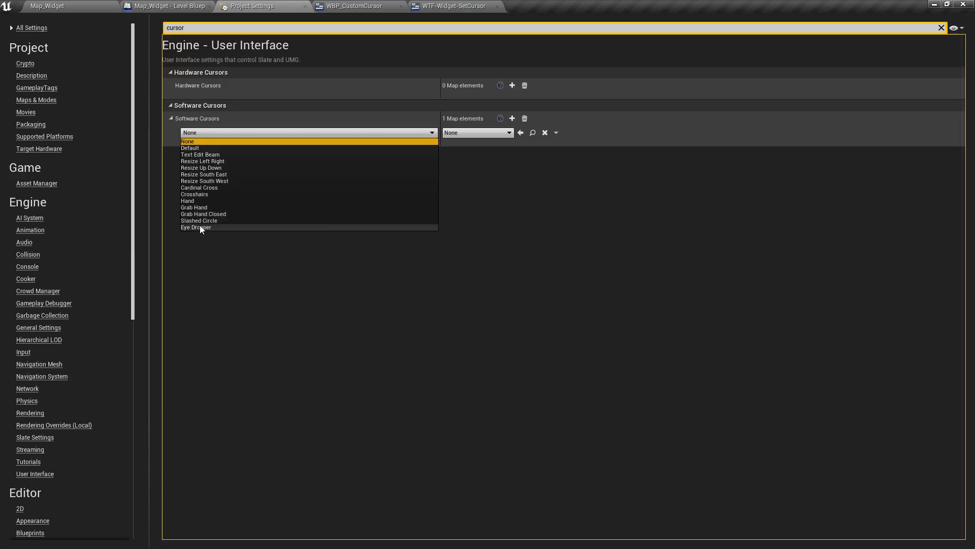